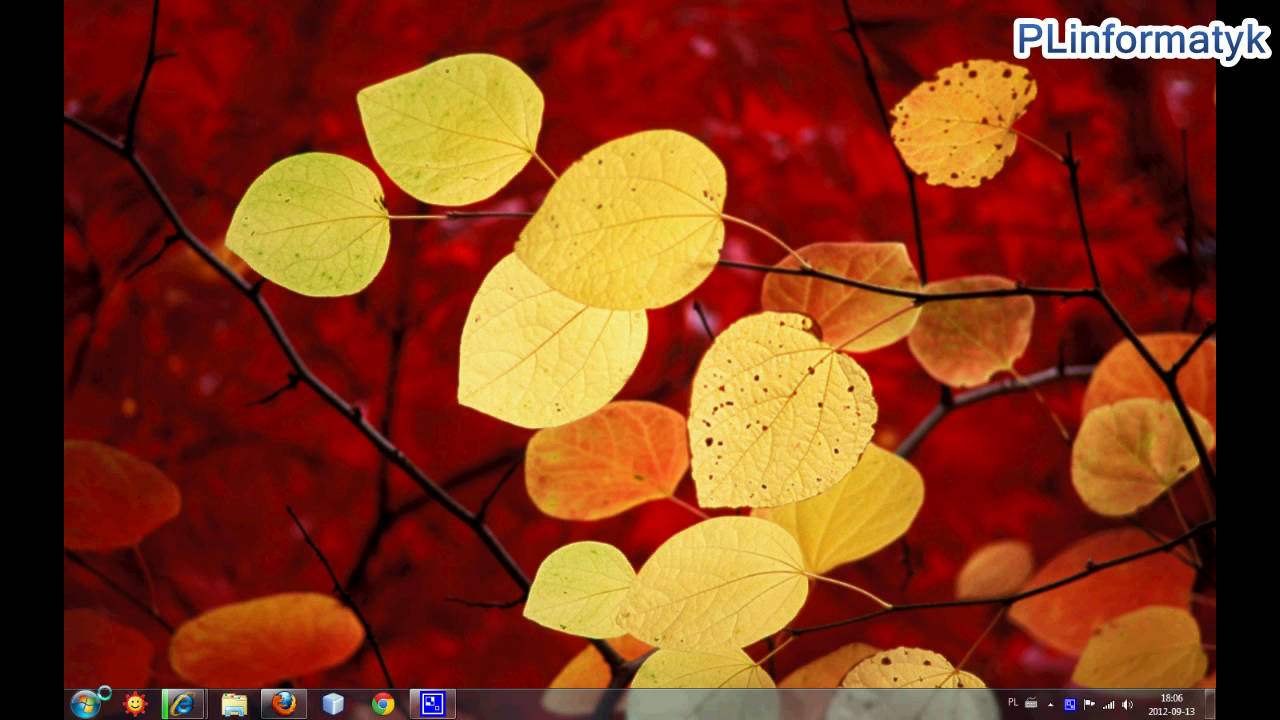
Step: Open the Control Panel, switch it to the Kategoria view, and open the Windows Update settings under System i zabezpieczenia
left_click(90, 702)
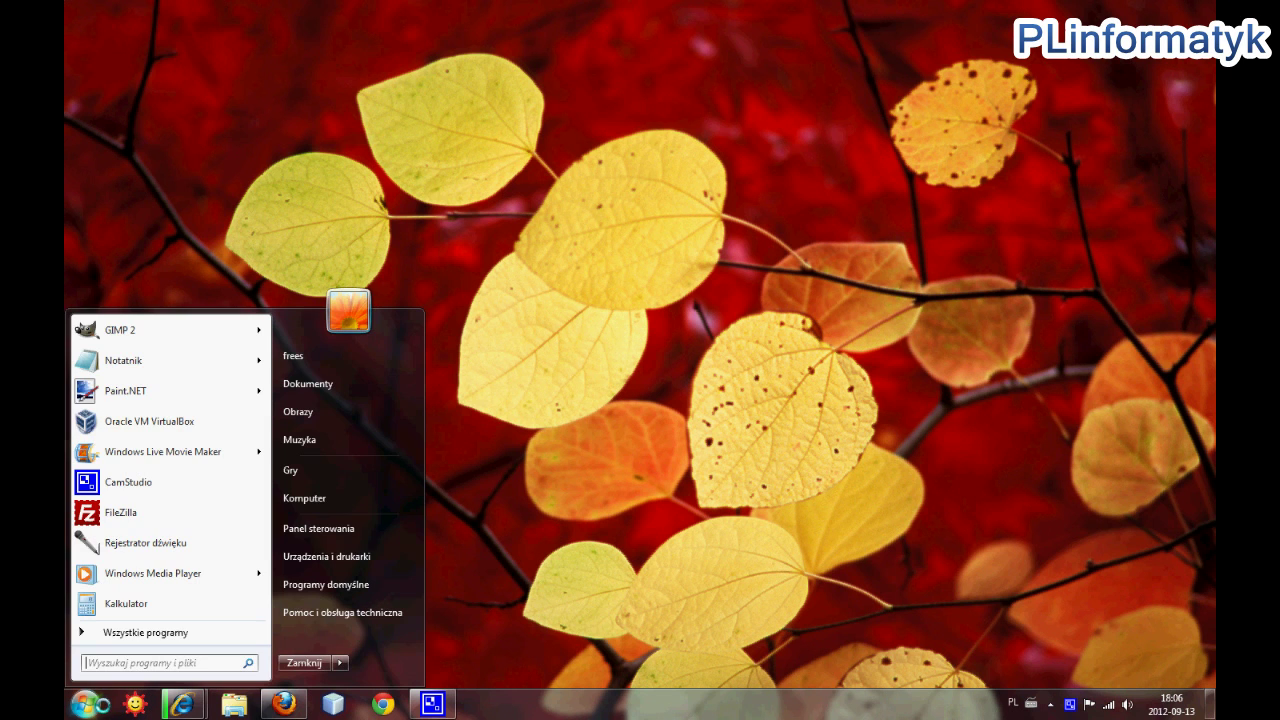
left_click(316, 533)
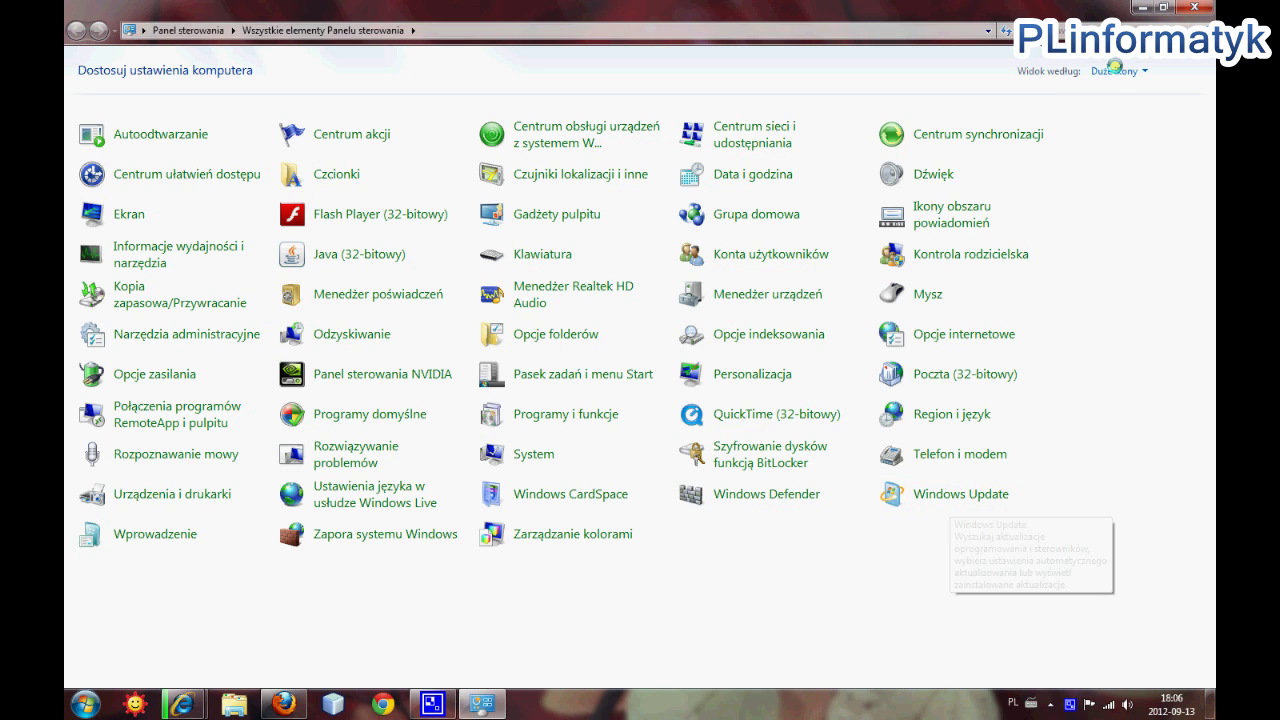
left_click(1121, 72)
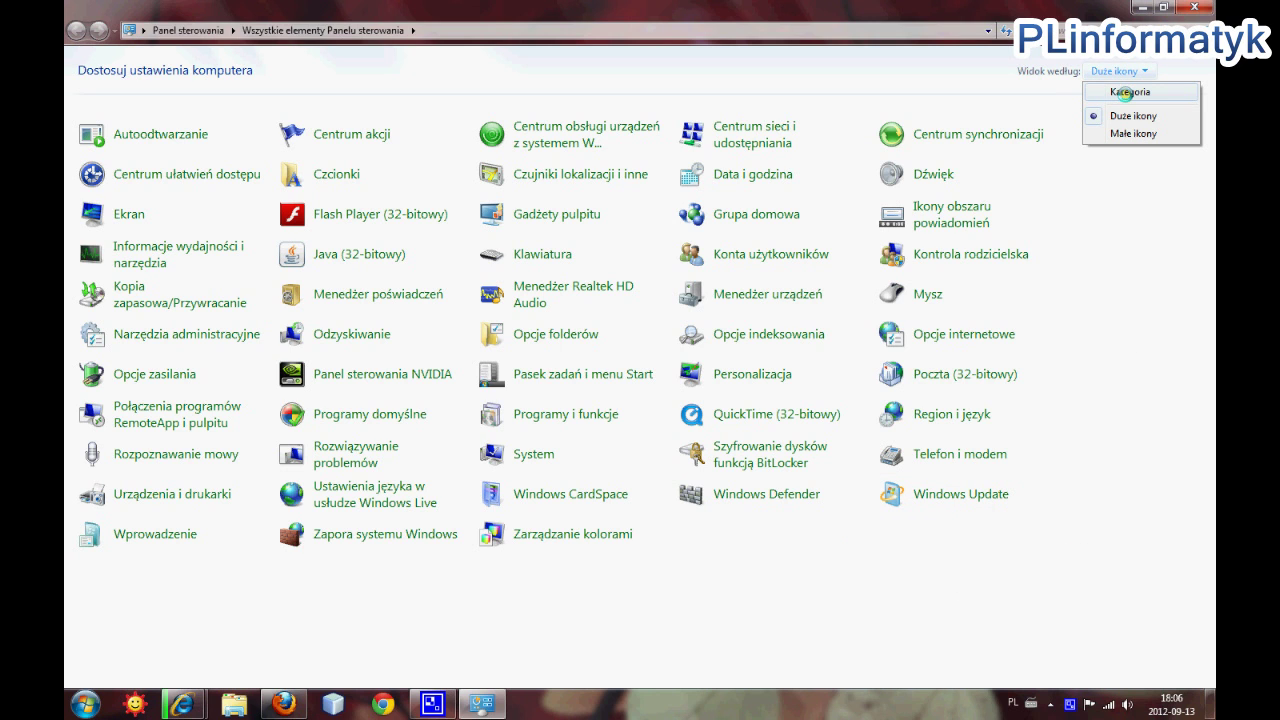
left_click(1127, 92)
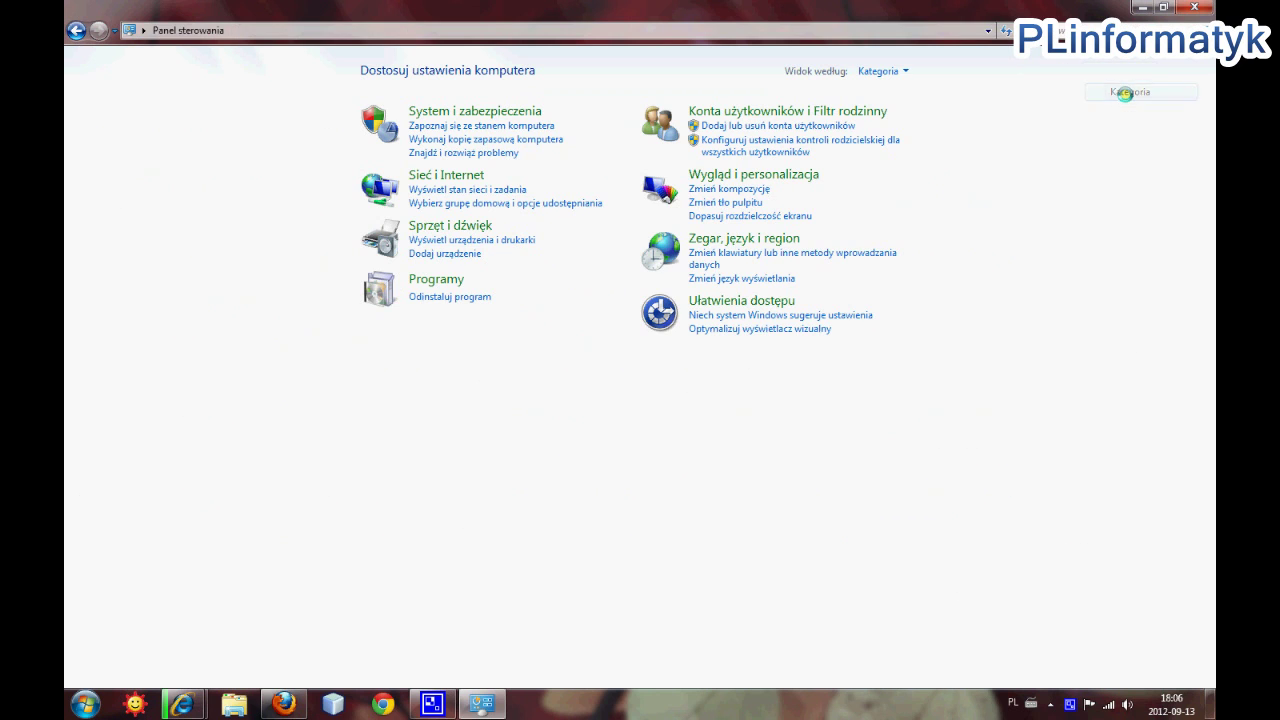
left_click(466, 109)
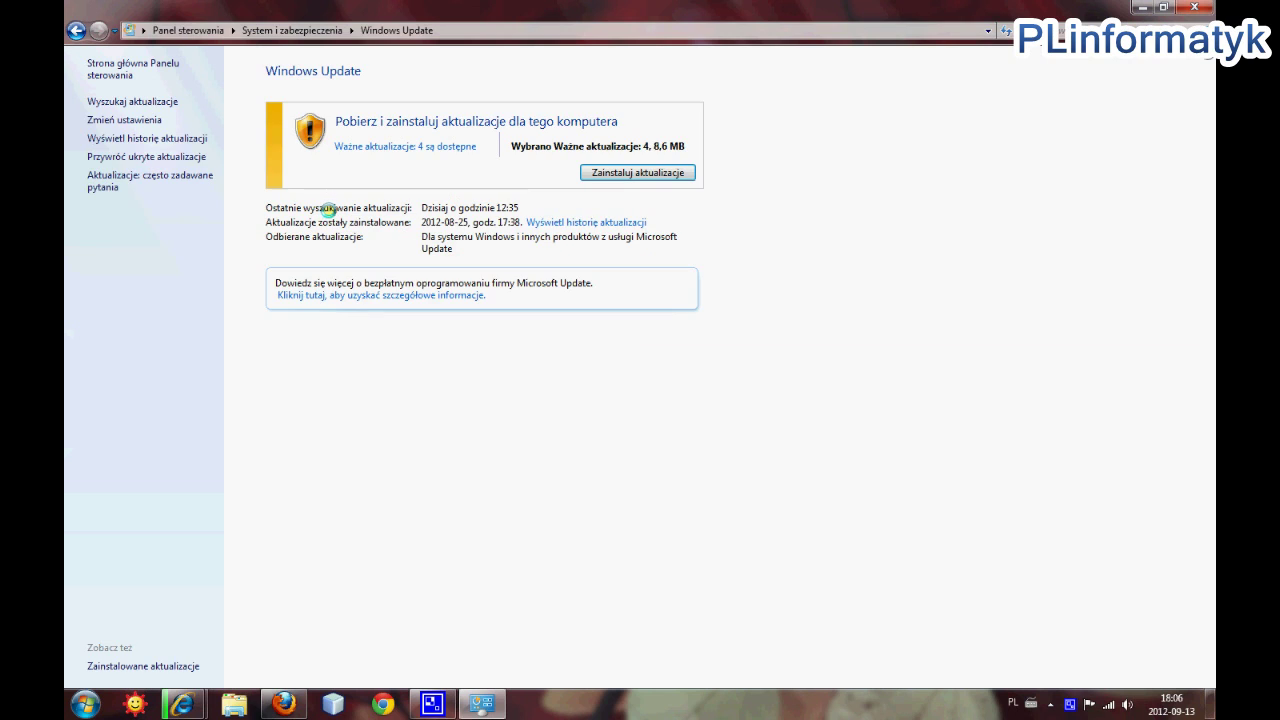
left_click(122, 119)
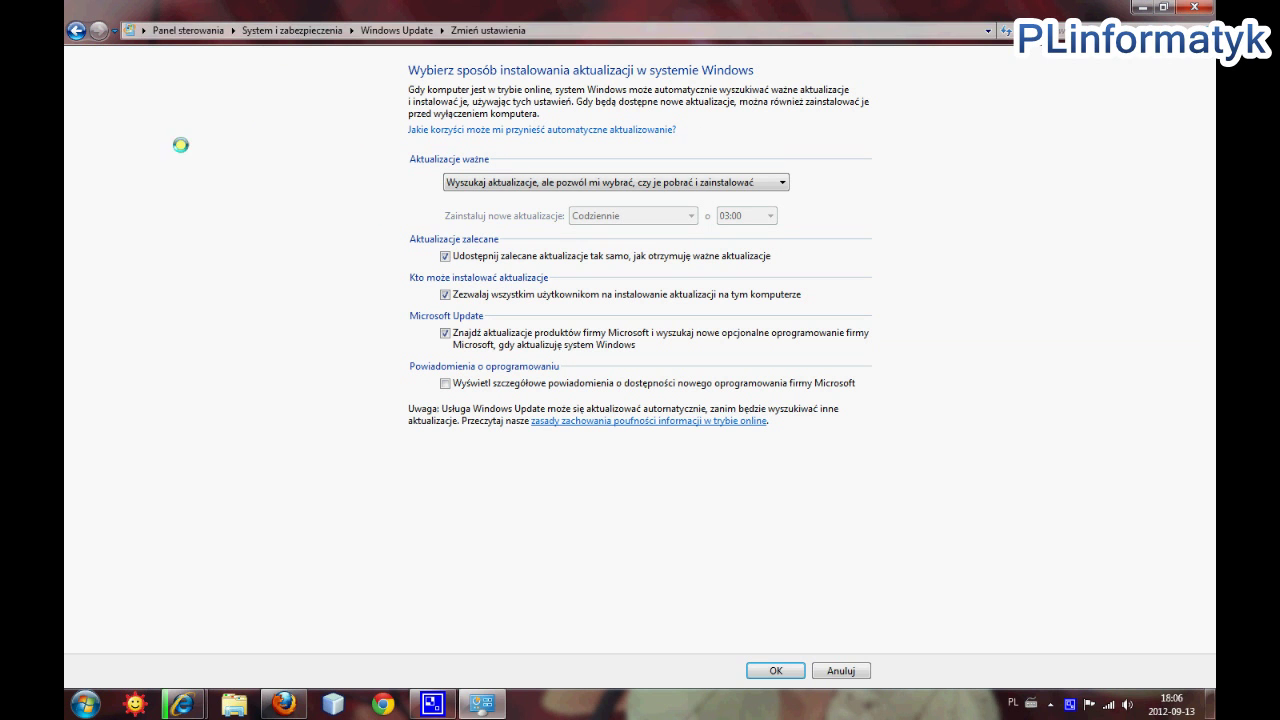
Step: Set important updates to "Nigdy nie sprawdzaj, czy są aktualizacje (niezalecane)" and save the update settings
left_click(507, 183)
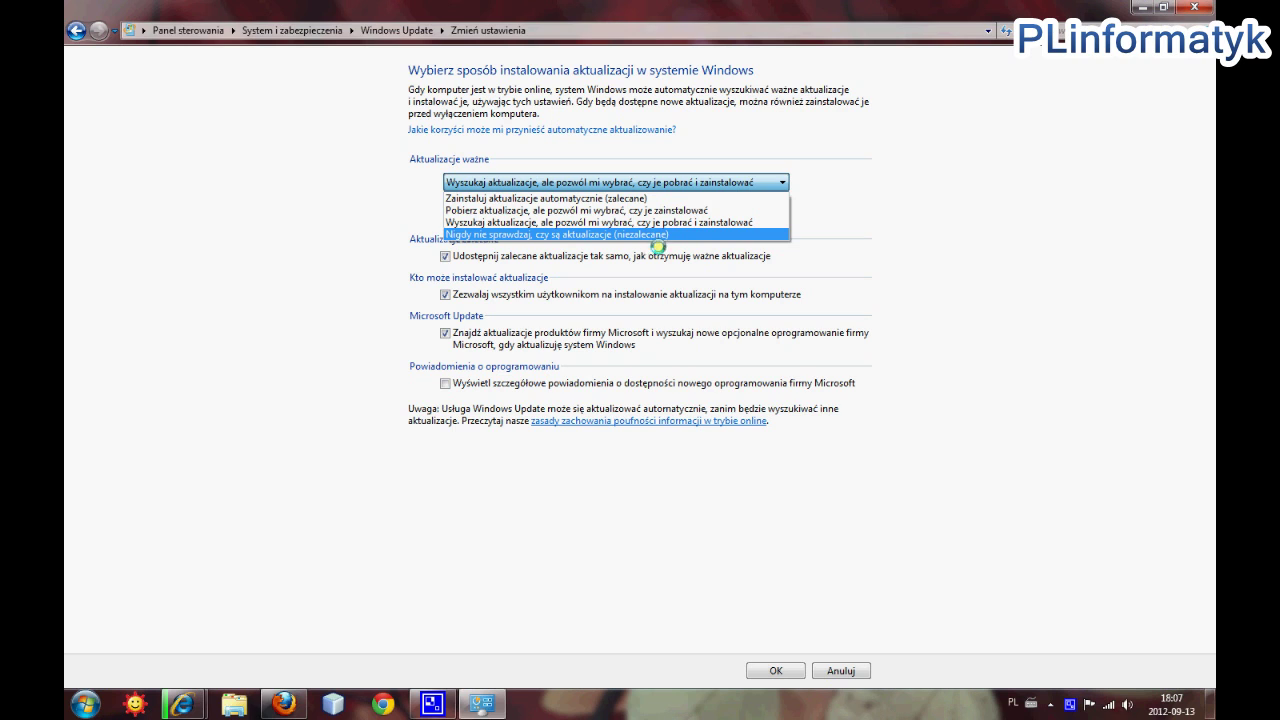
left_click(497, 235)
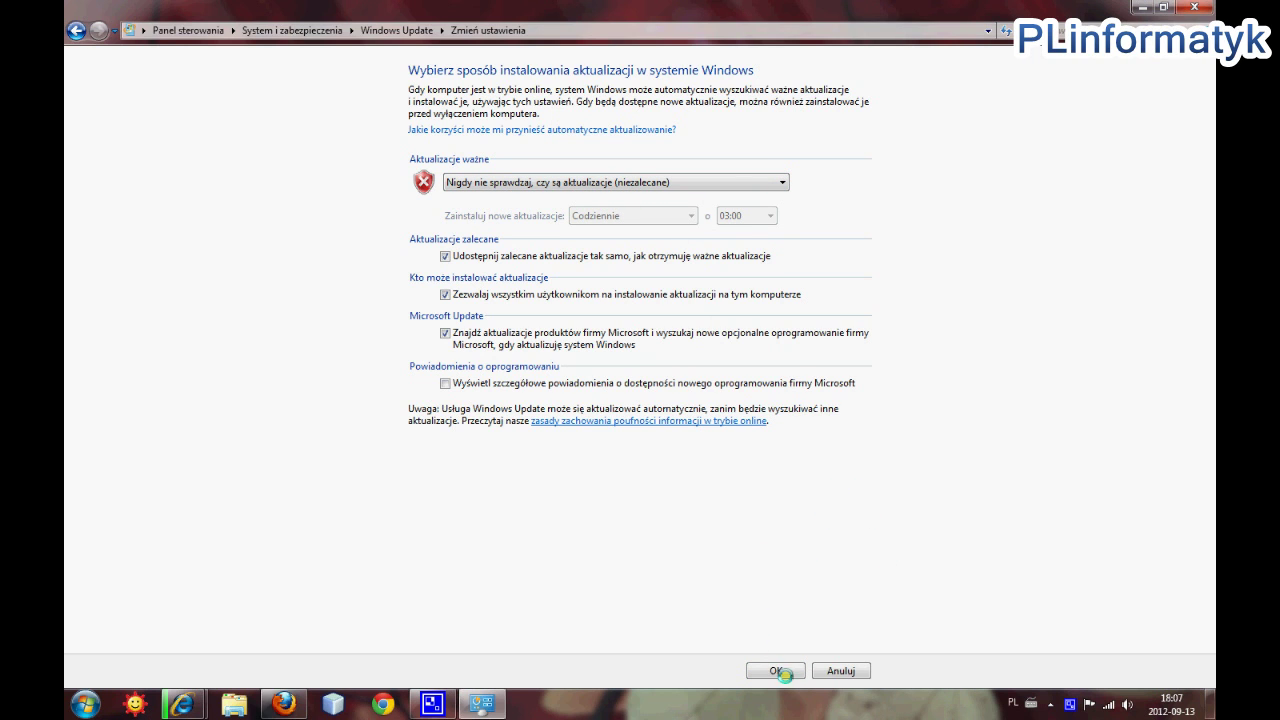
left_click(779, 670)
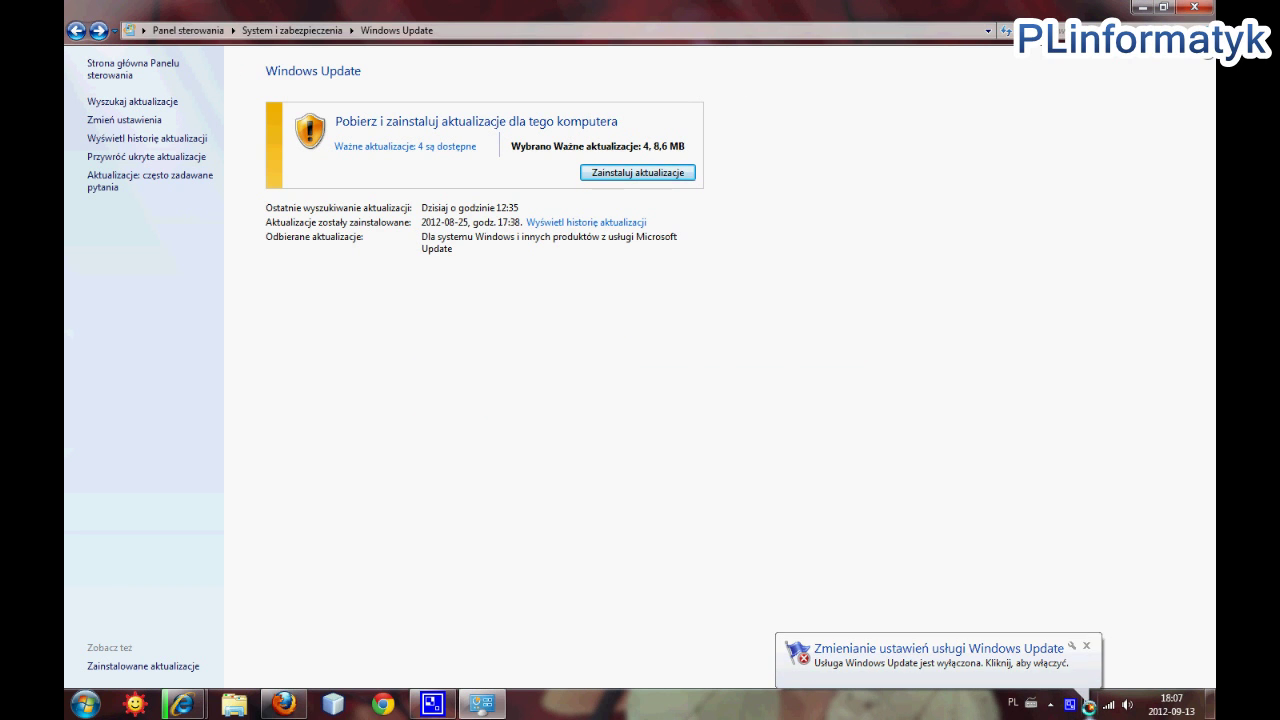
Step: View the Windows Update options offered by the system notification, close them, and check the Centrum akcji messages
left_click(1085, 682)
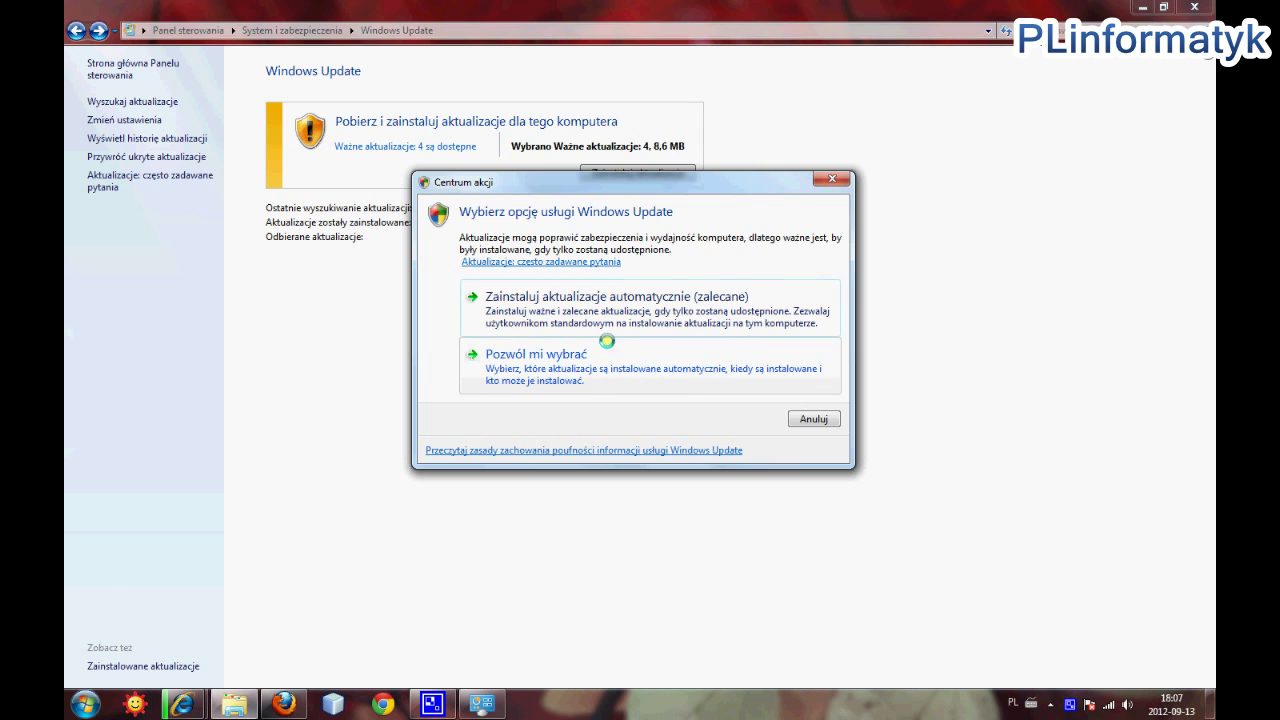
left_click(832, 179)
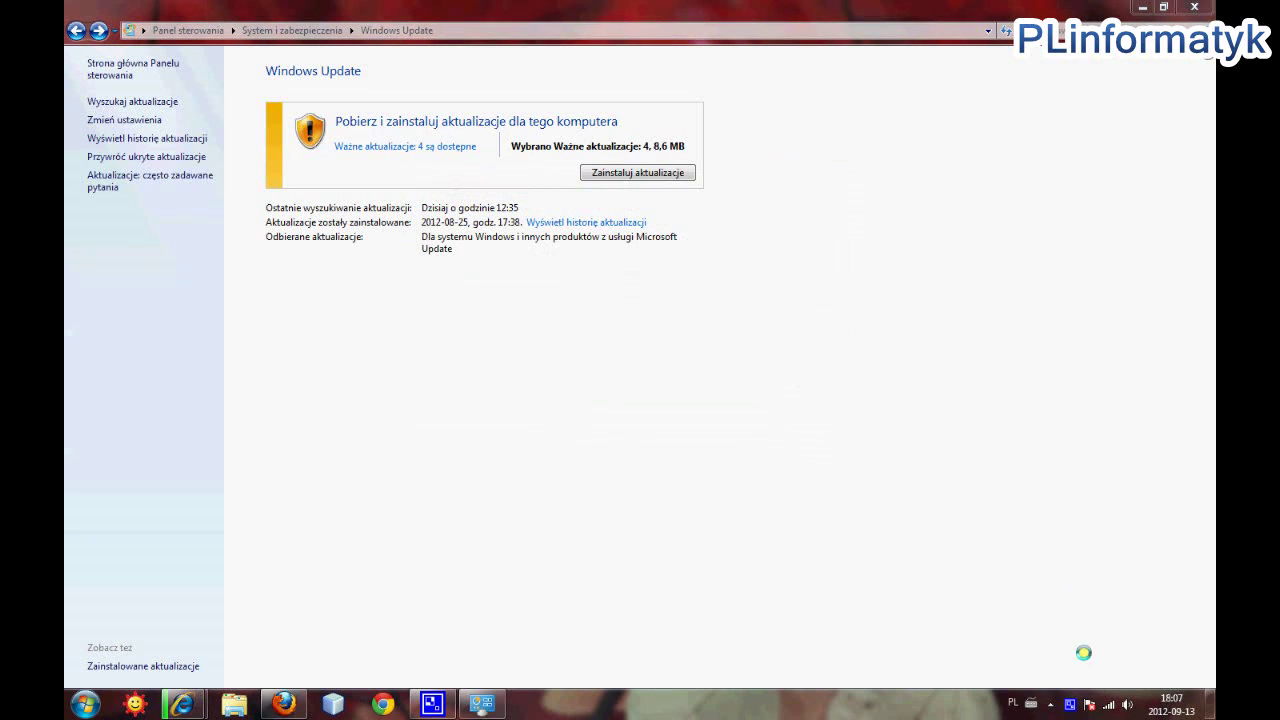
left_click(1095, 706)
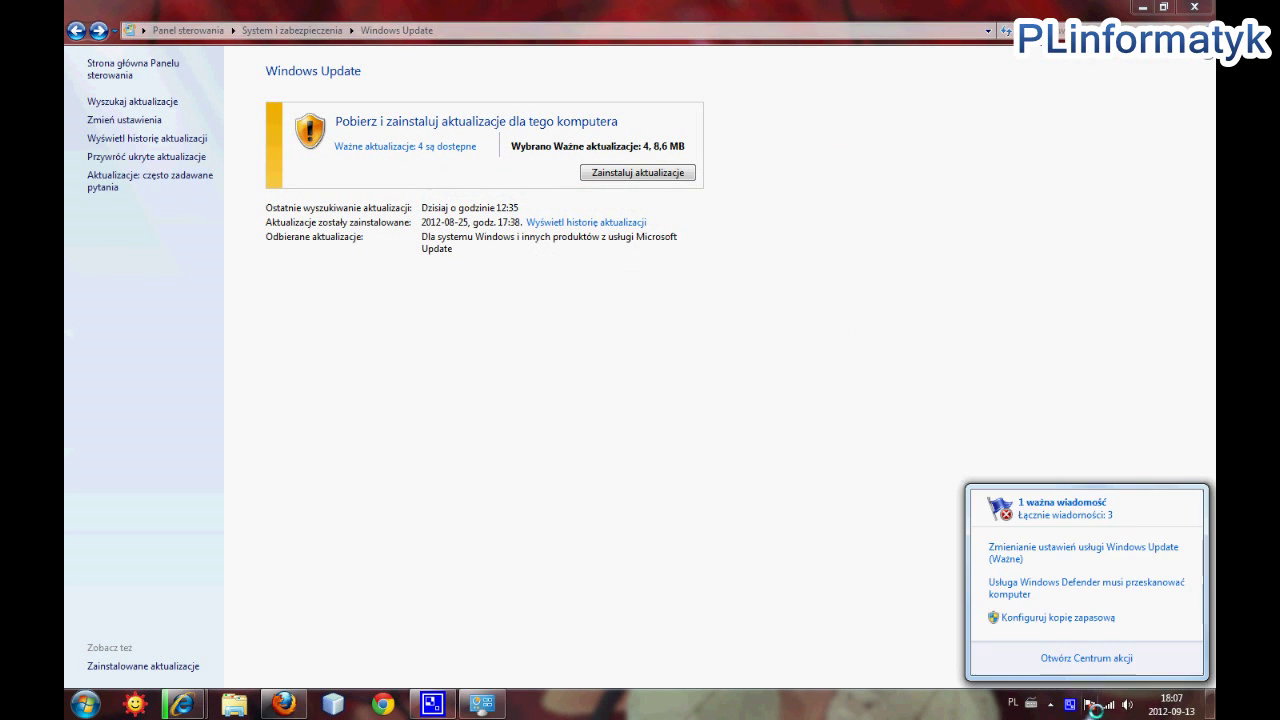
left_click(1085, 658)
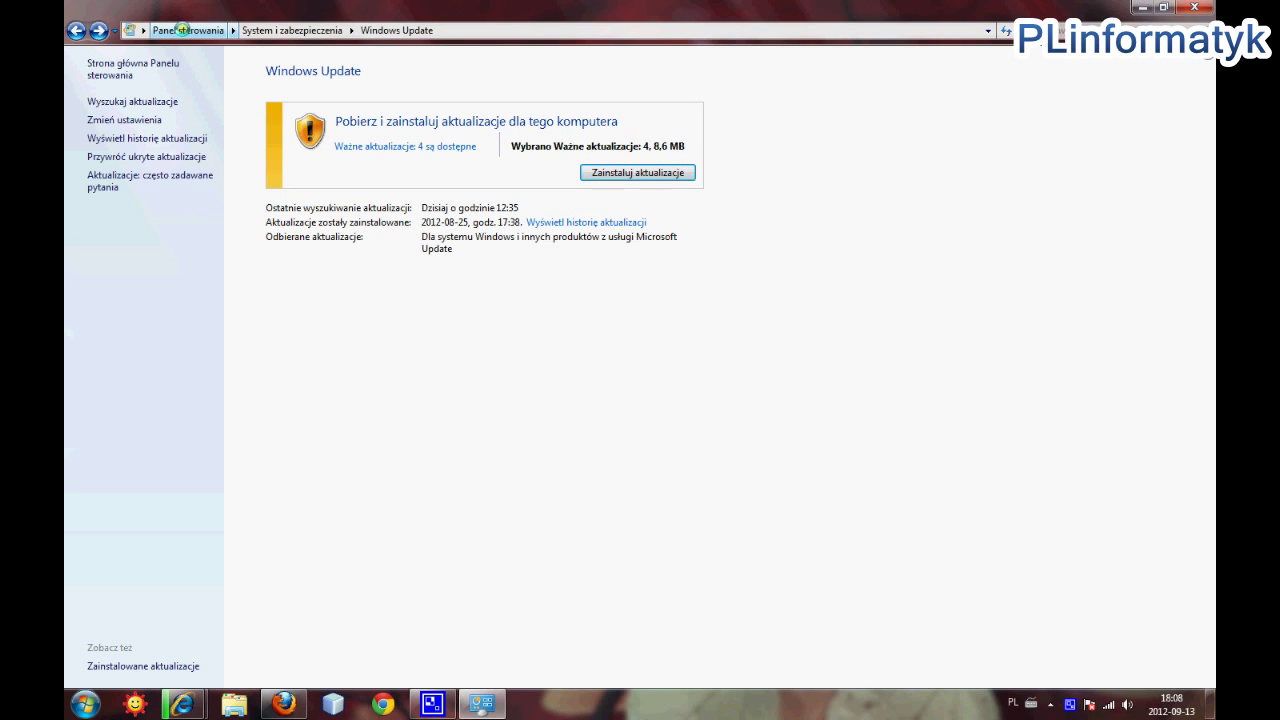
Step: Switch the Control Panel to large icons and open the Usługi console from Narzędzia administracyjne in a maximized window
left_click(183, 30)
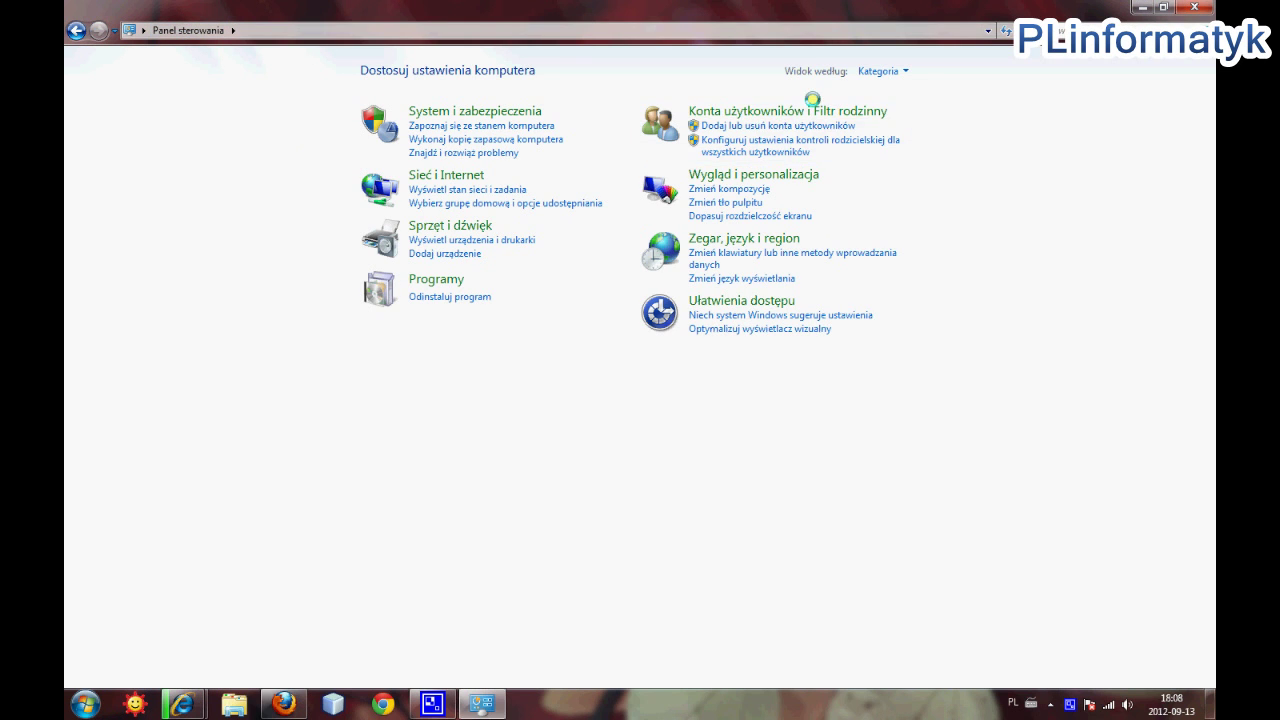
left_click(884, 72)
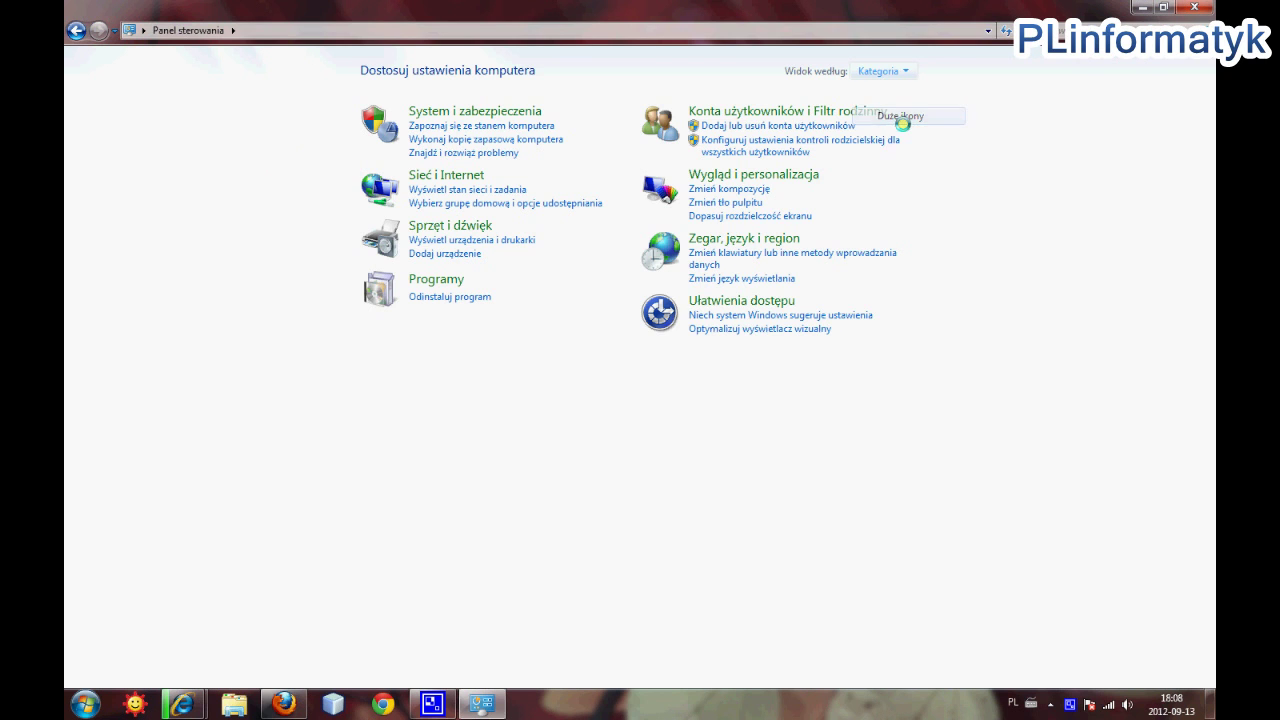
left_click(902, 117)
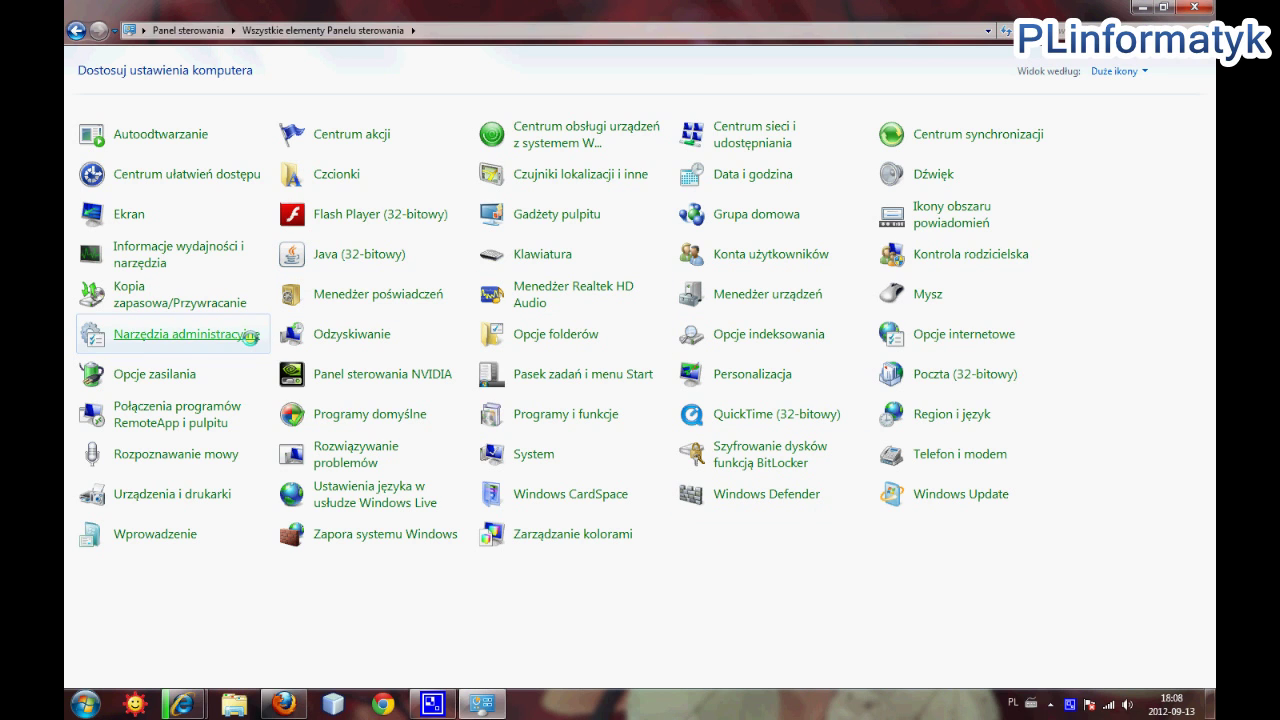
left_click(242, 335)
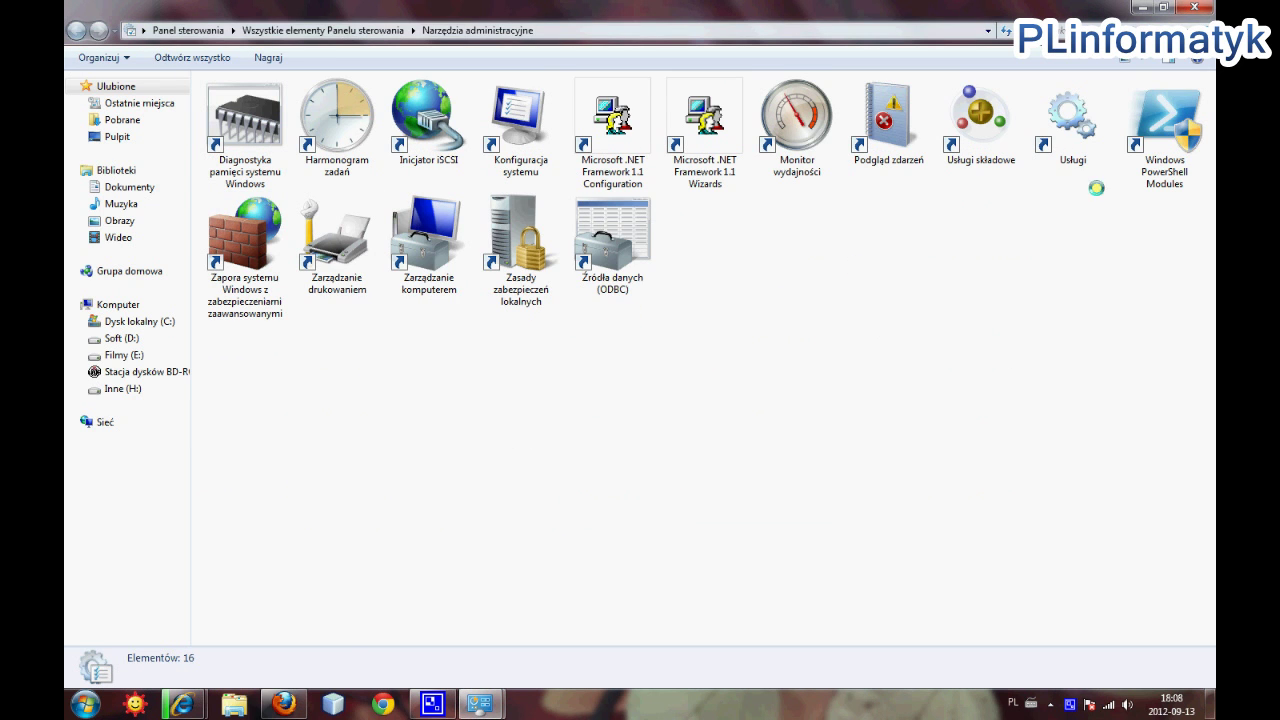
double_click(1066, 150)
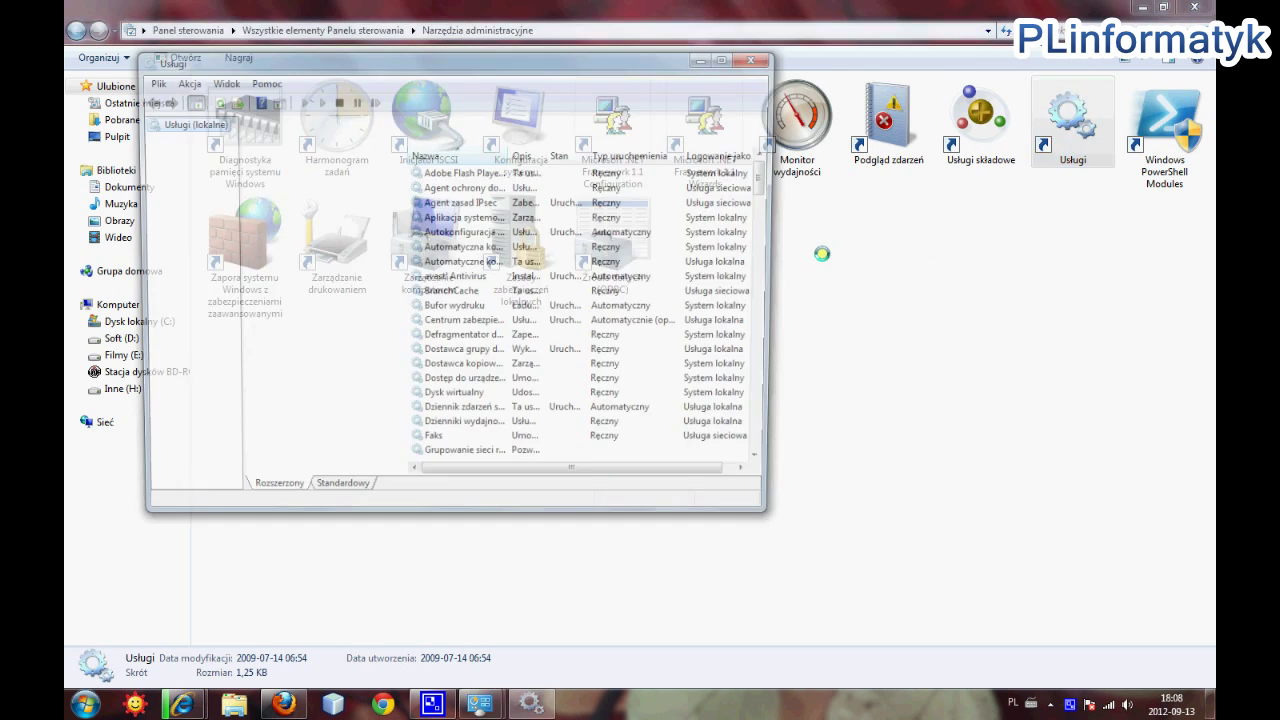
left_click(729, 56)
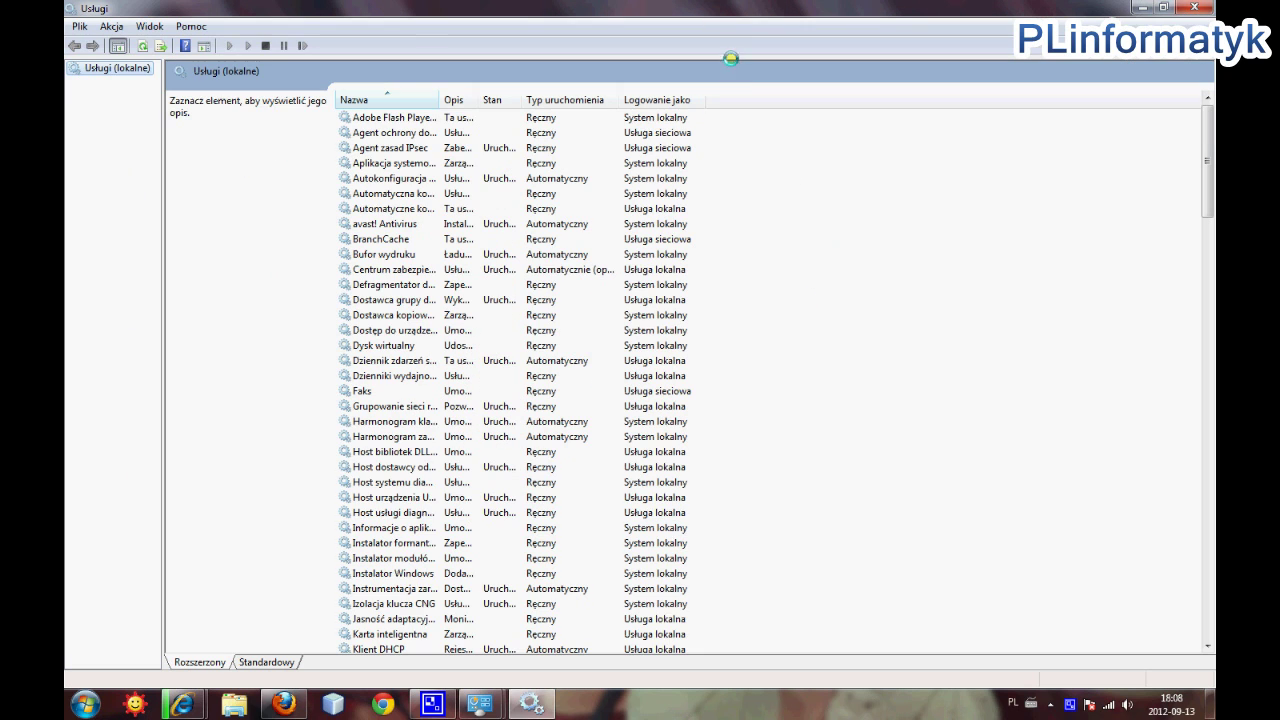
Step: Widen the Nazwa column to show full service names and open the properties of the Windows Update service
double_click(441, 97)
scroll(520, 274, "down", 20)
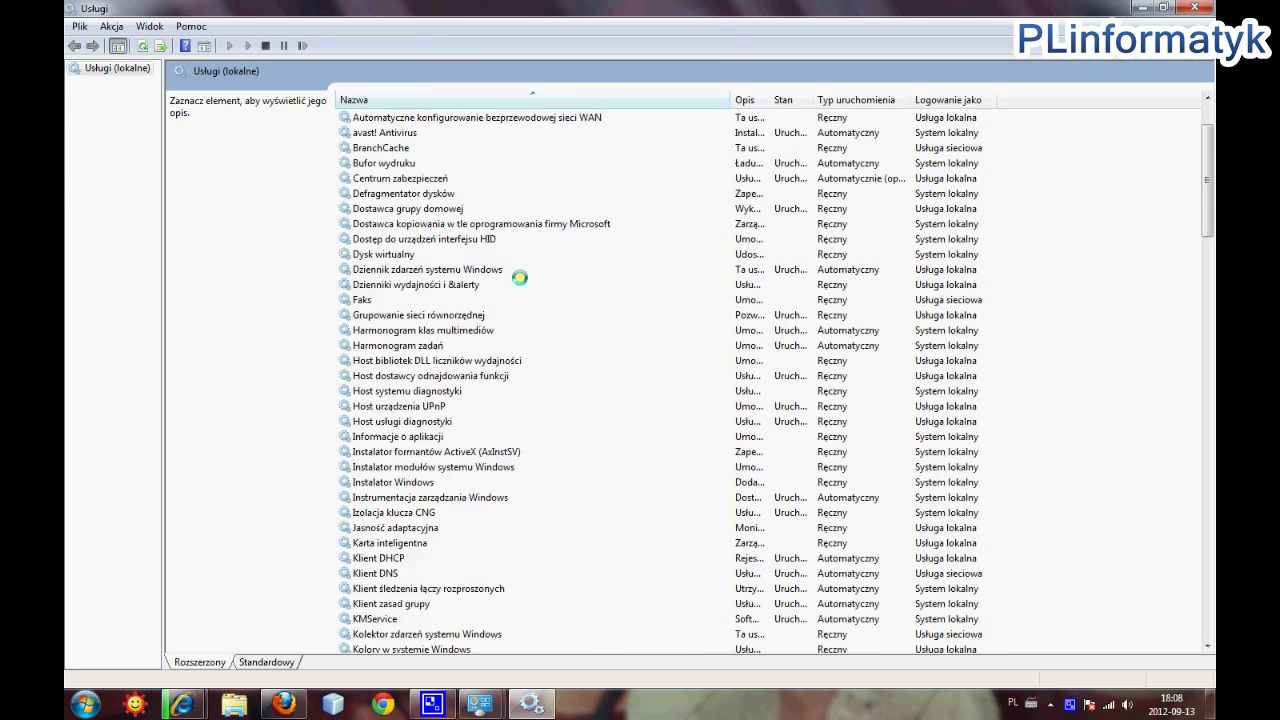
scroll(556, 345, "down", 20)
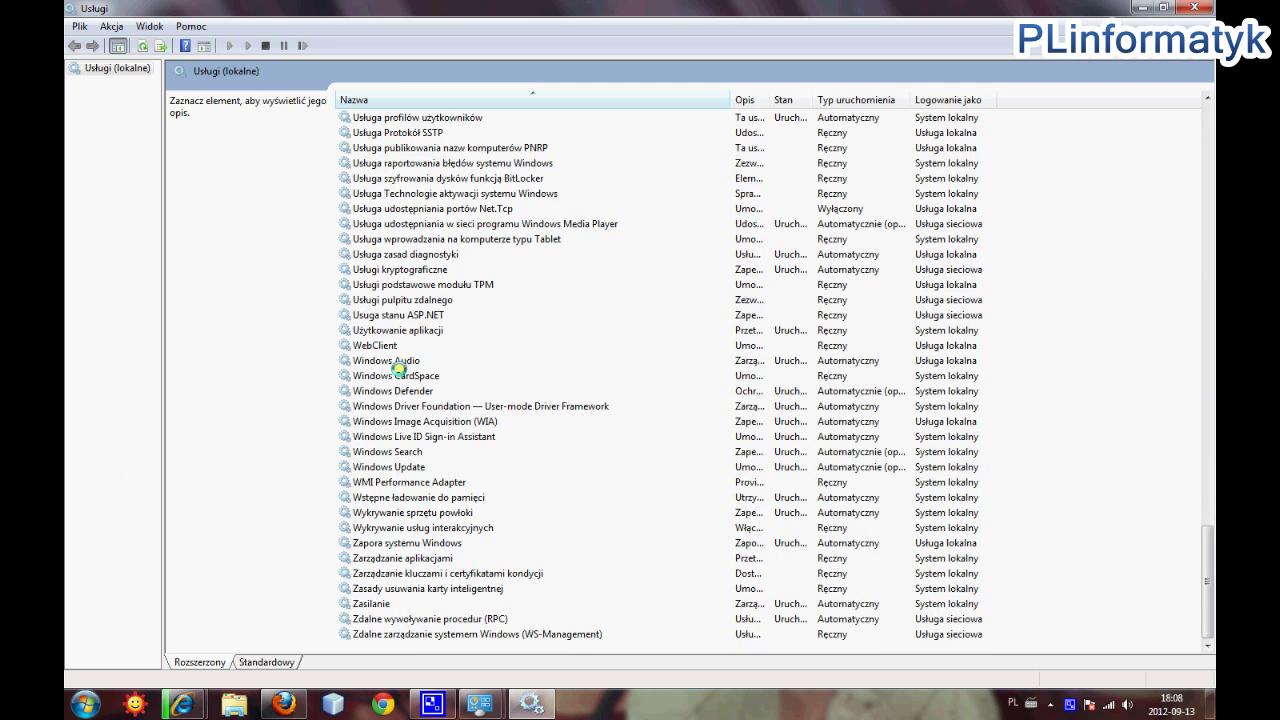
left_click(406, 467)
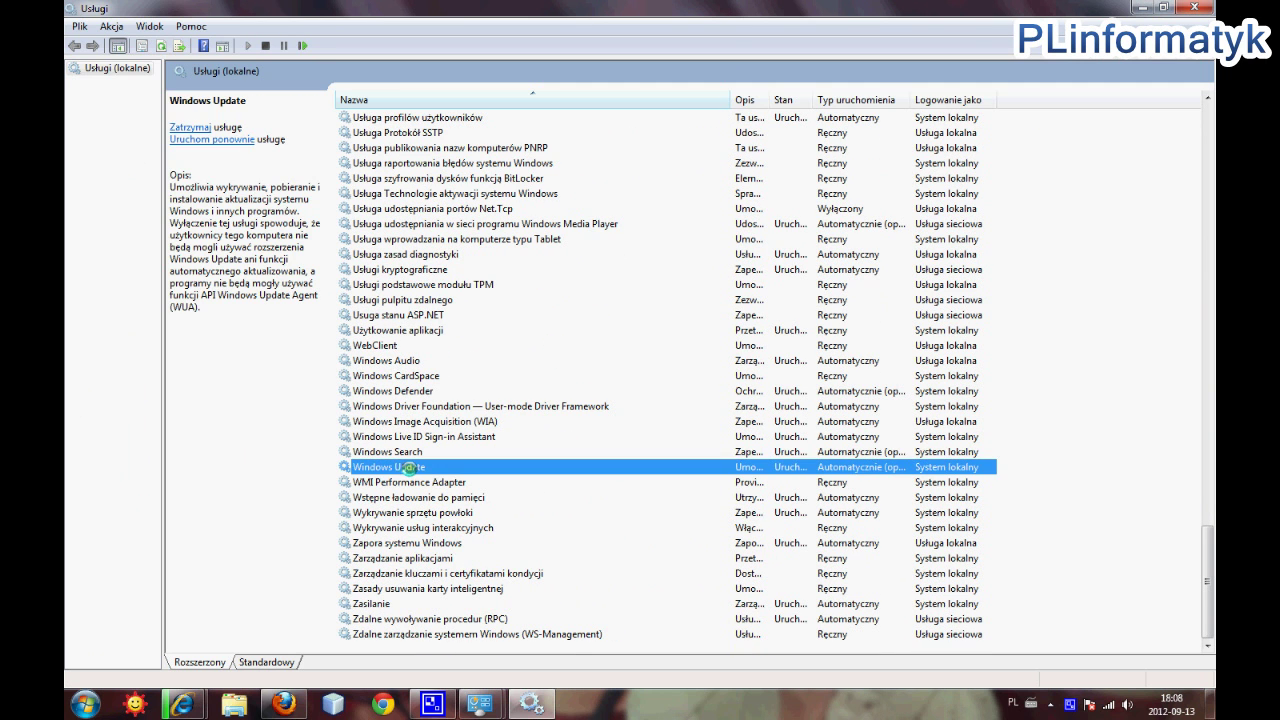
double_click(409, 467)
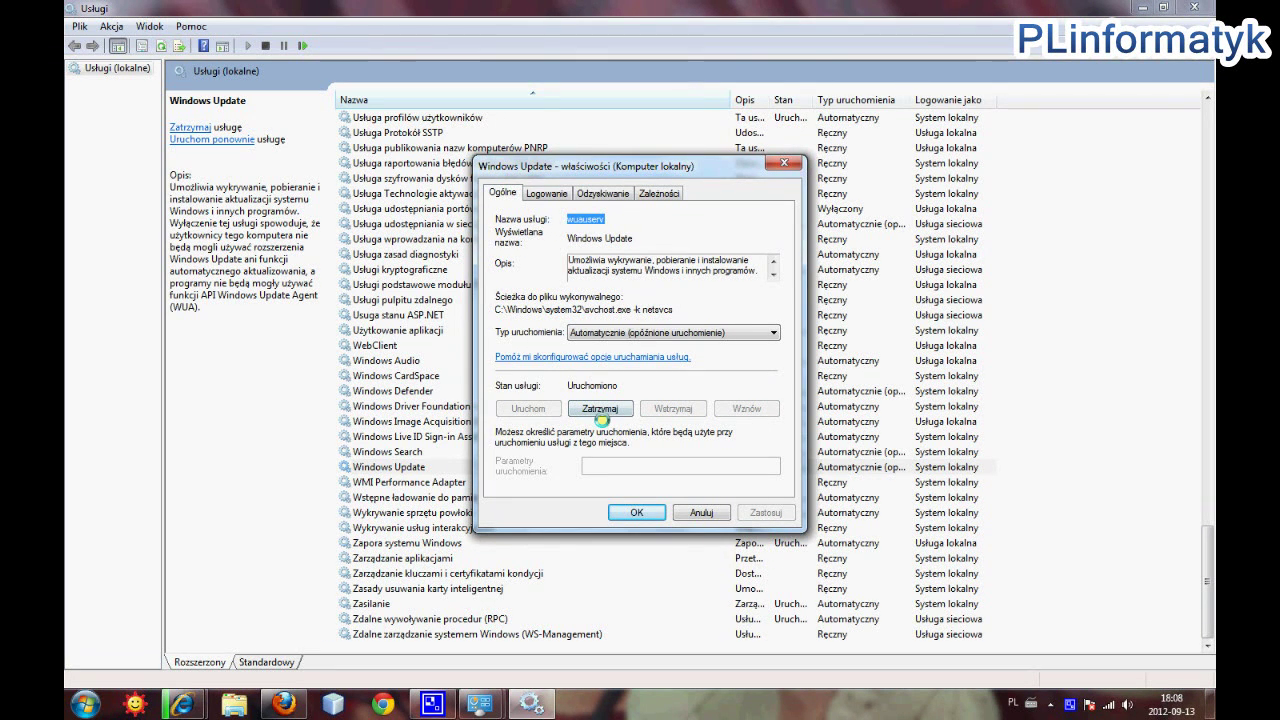
Step: Inspect the Windows Update service's startup type options and service name, then close the properties and the Usługi console without changes
left_click(652, 331)
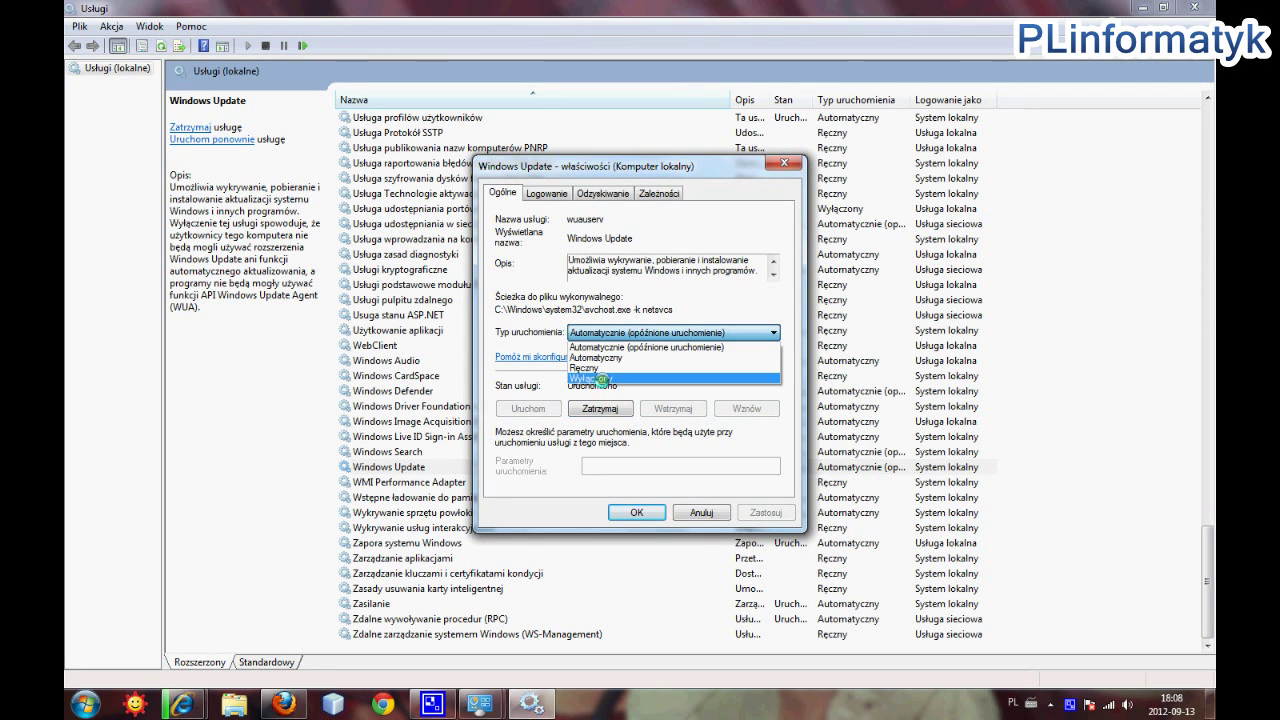
left_click(652, 294)
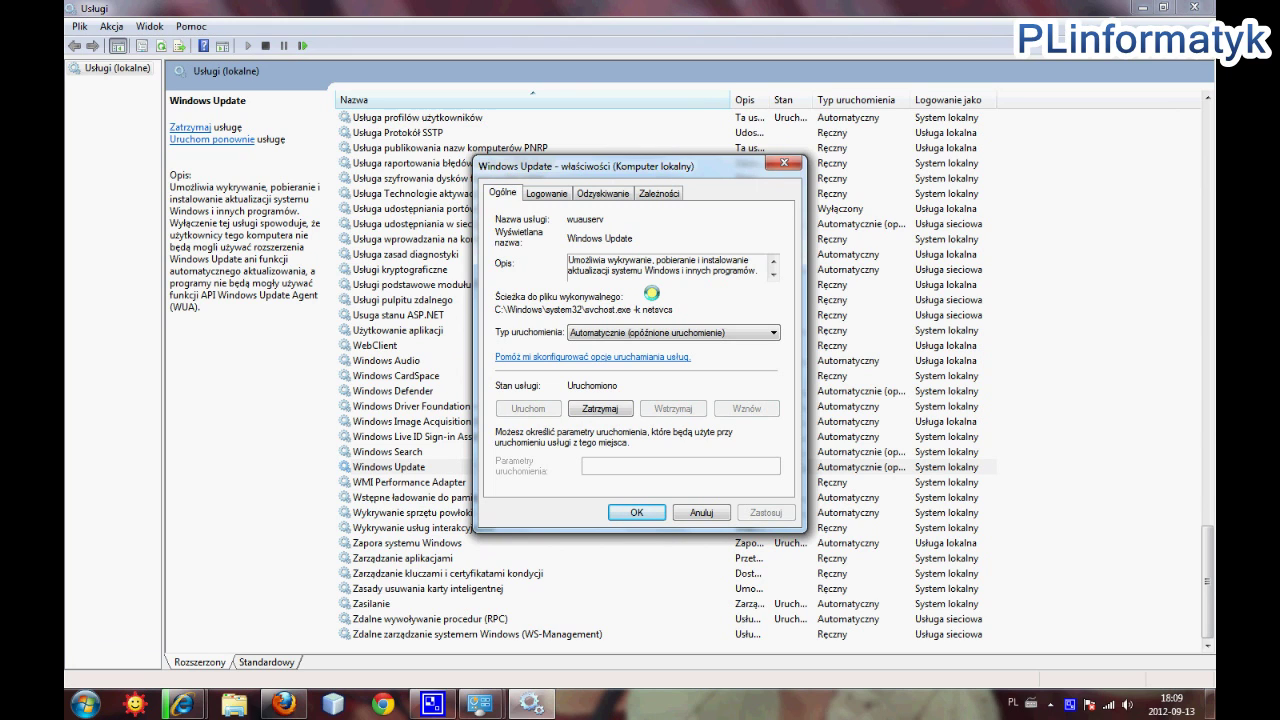
left_click_drag(608, 218, 560, 218)
left_click(612, 220)
left_click(701, 513)
left_click(1193, 7)
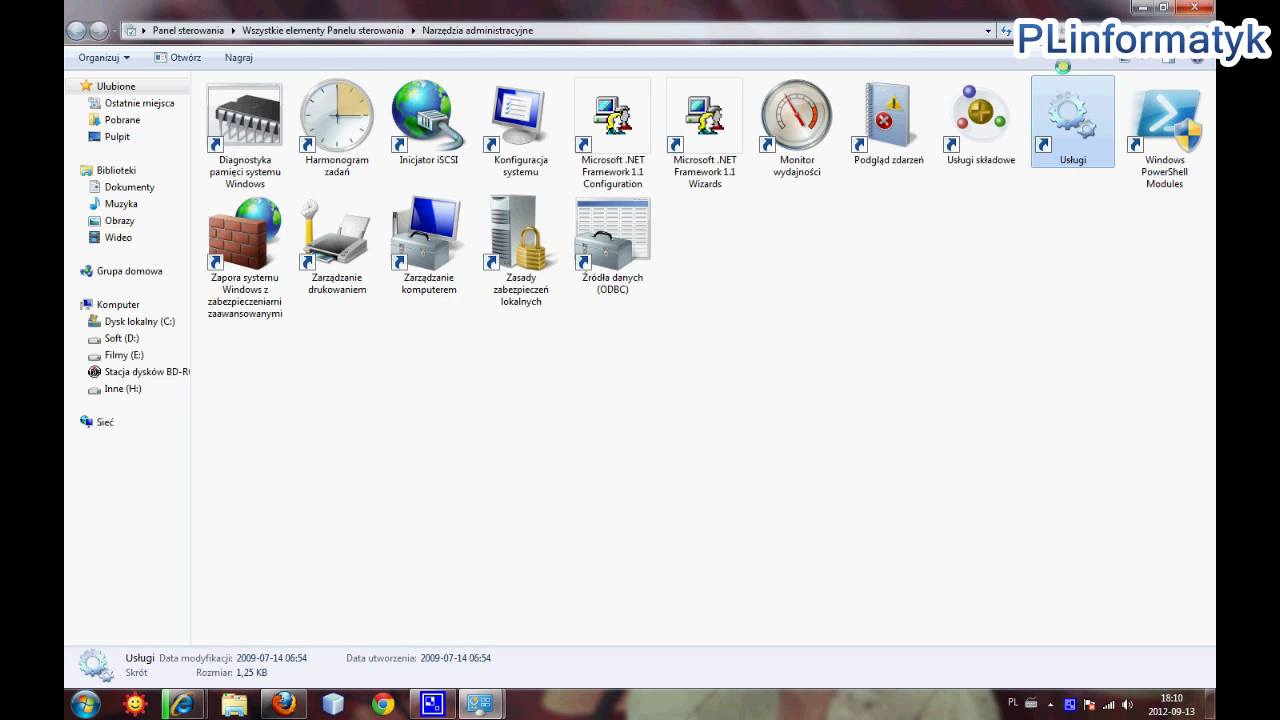
Step: Return to the Windows Update settings and set important updates to "Wyszukaj aktualizacje, ale pozwól mi wybrać, czy je pobrać i zainstalować"
left_click(200, 30)
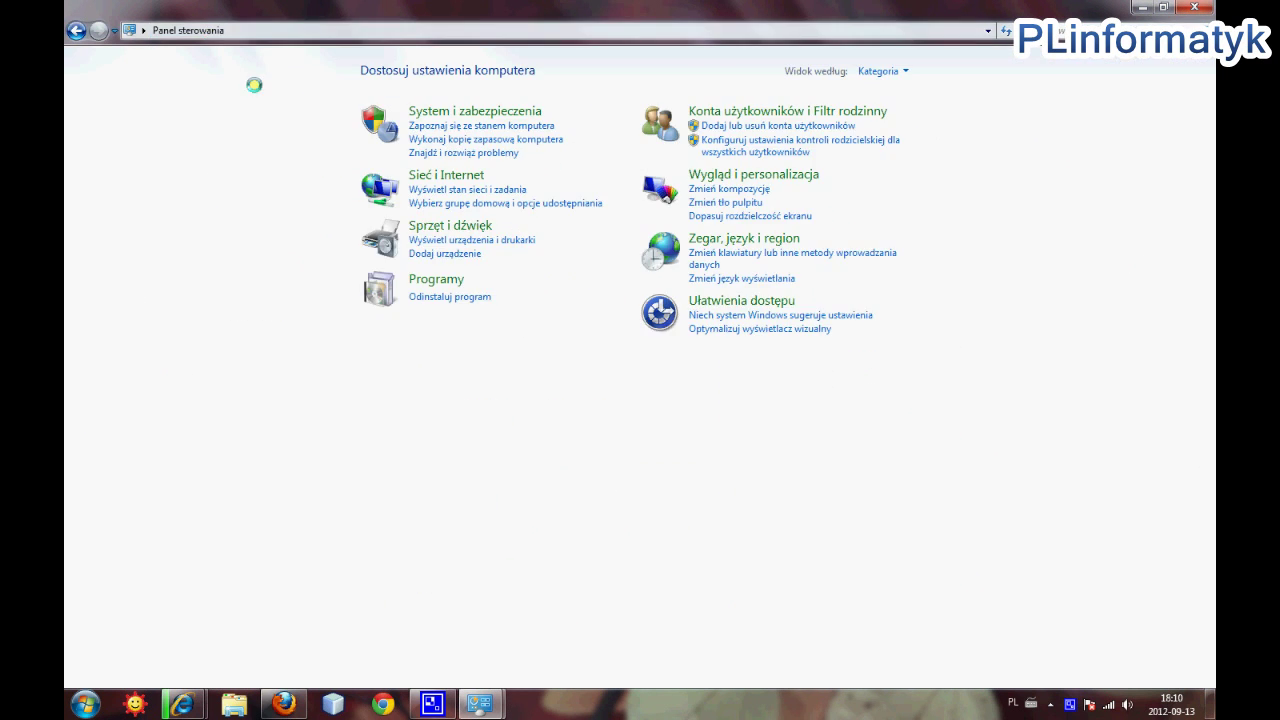
left_click(492, 112)
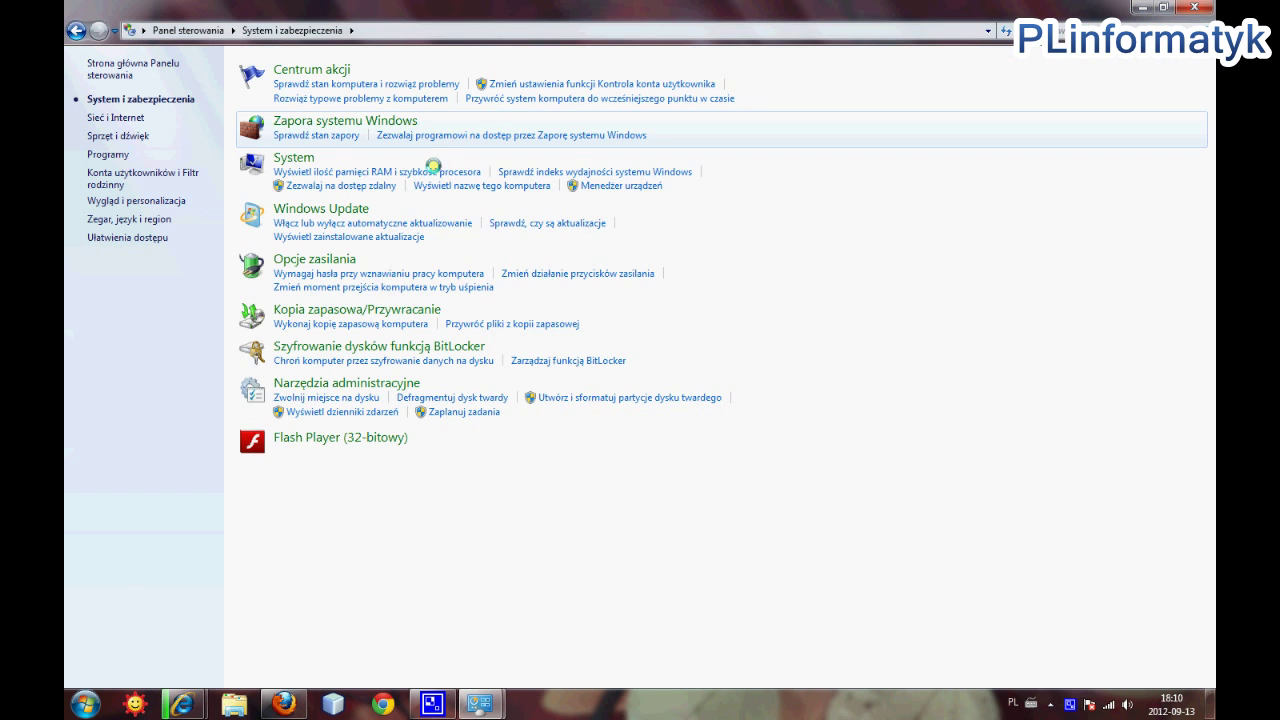
left_click(311, 209)
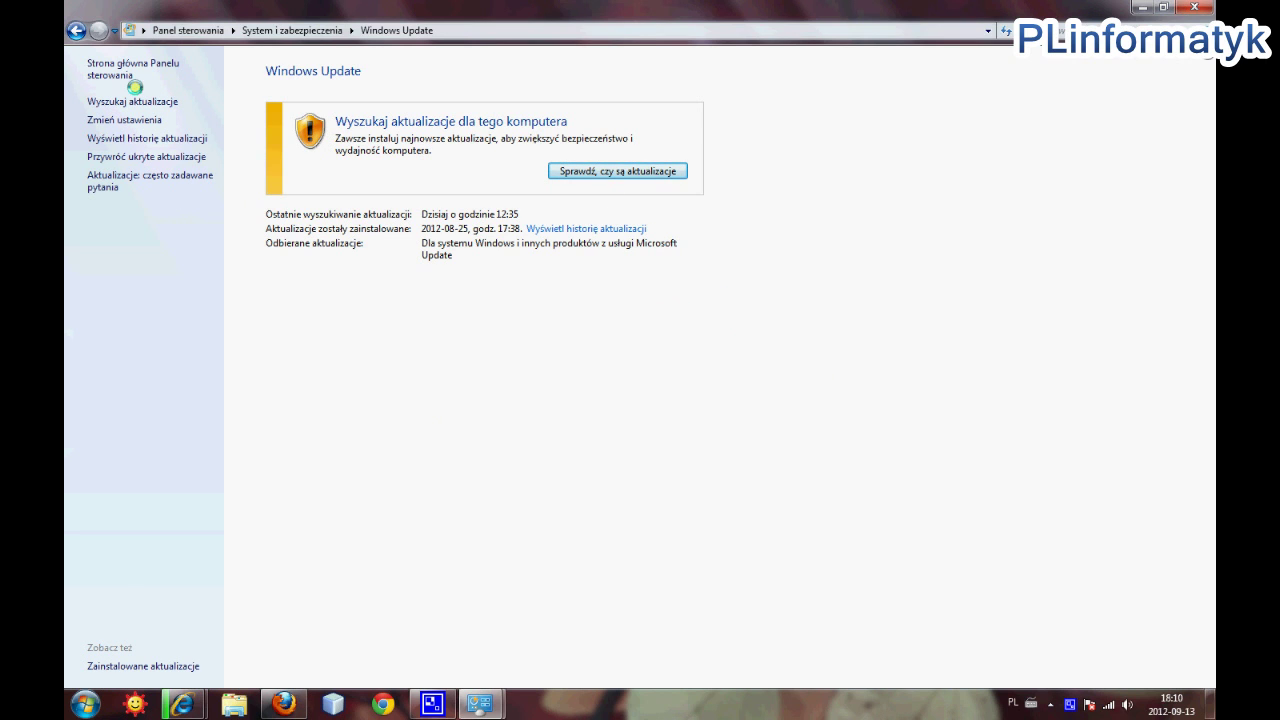
left_click(124, 119)
left_click(480, 181)
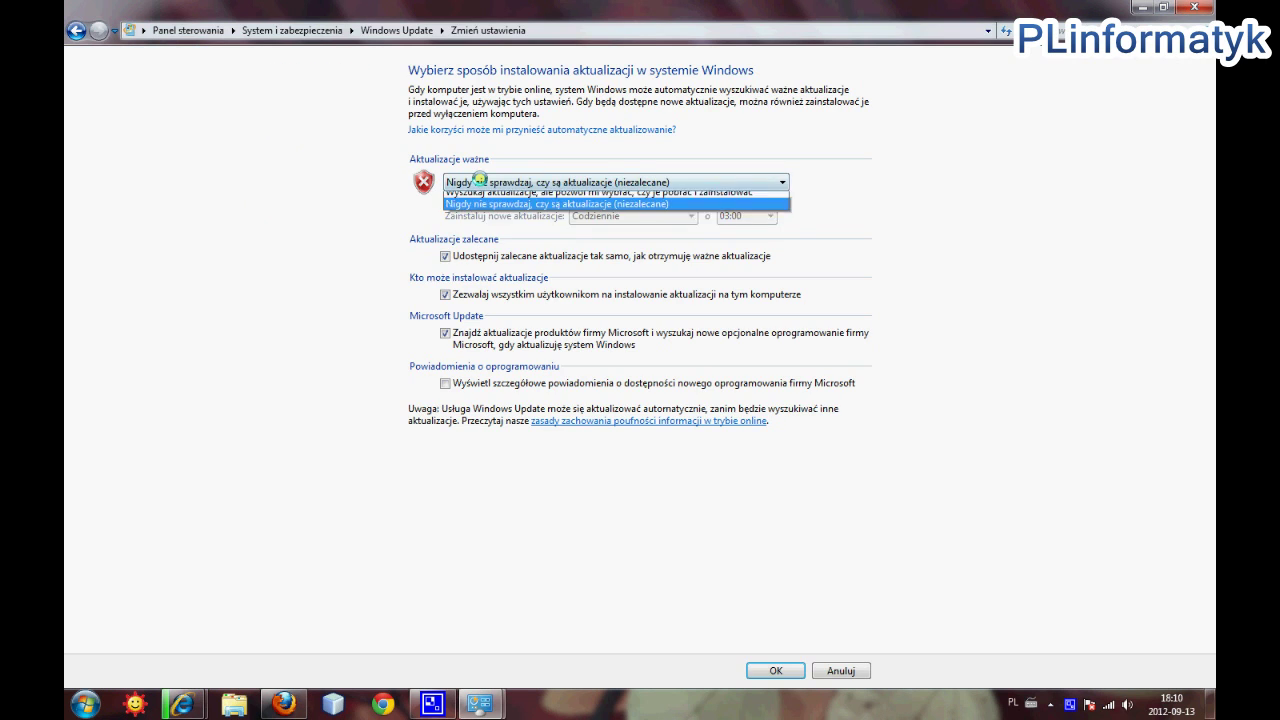
left_click(495, 217)
left_click(776, 671)
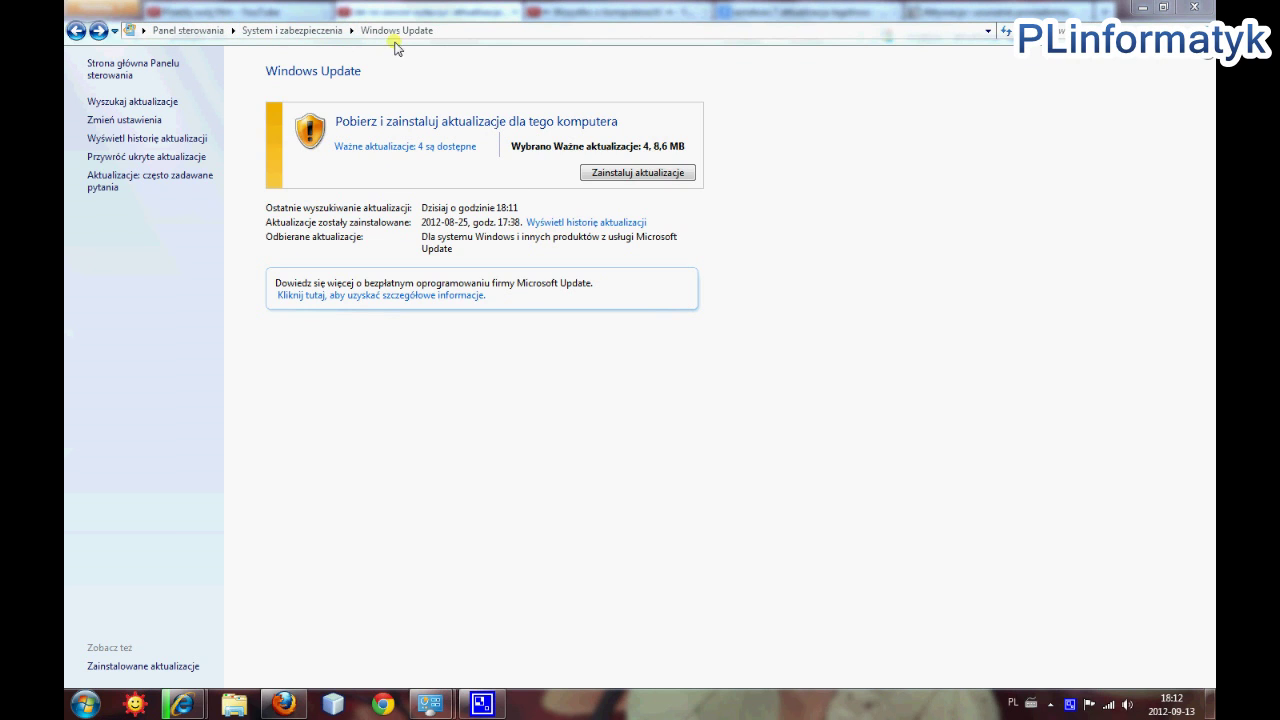
Step: Open the list of important updates and try excluding the Office 2010 definition update (KB982726), viewing its option to hide the update
left_click(381, 148)
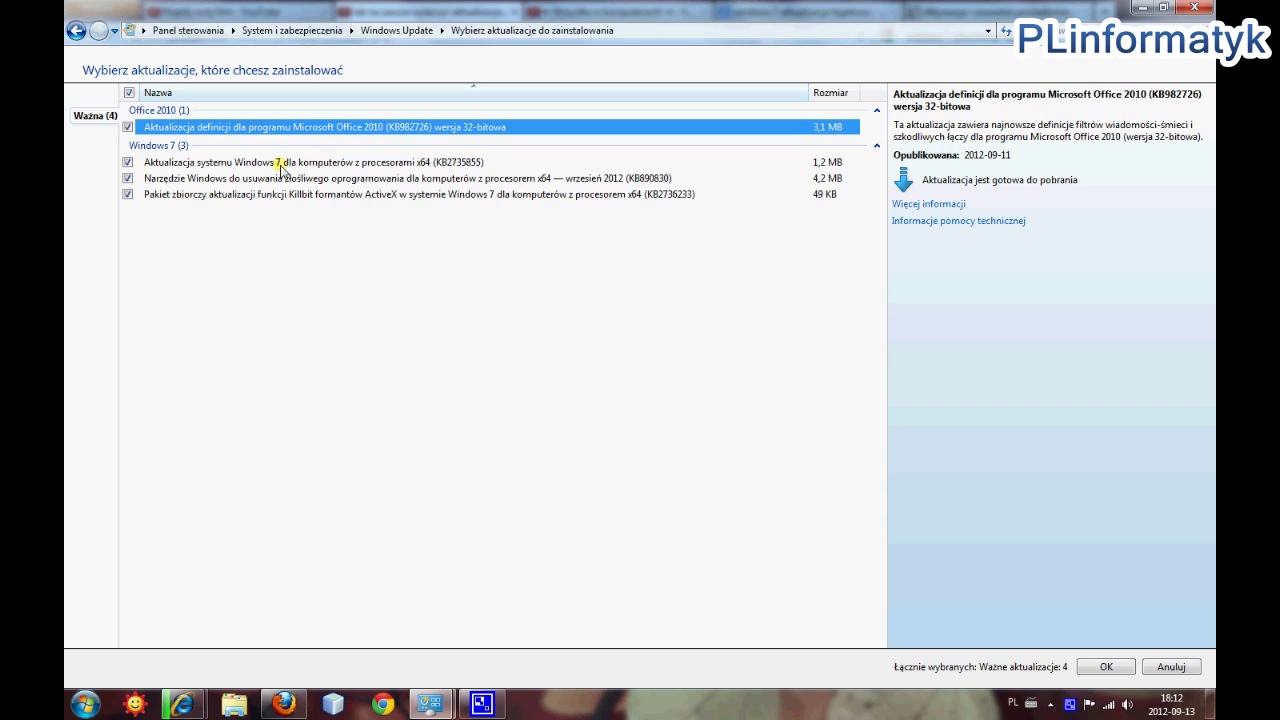
left_click(128, 128)
right_click(218, 128)
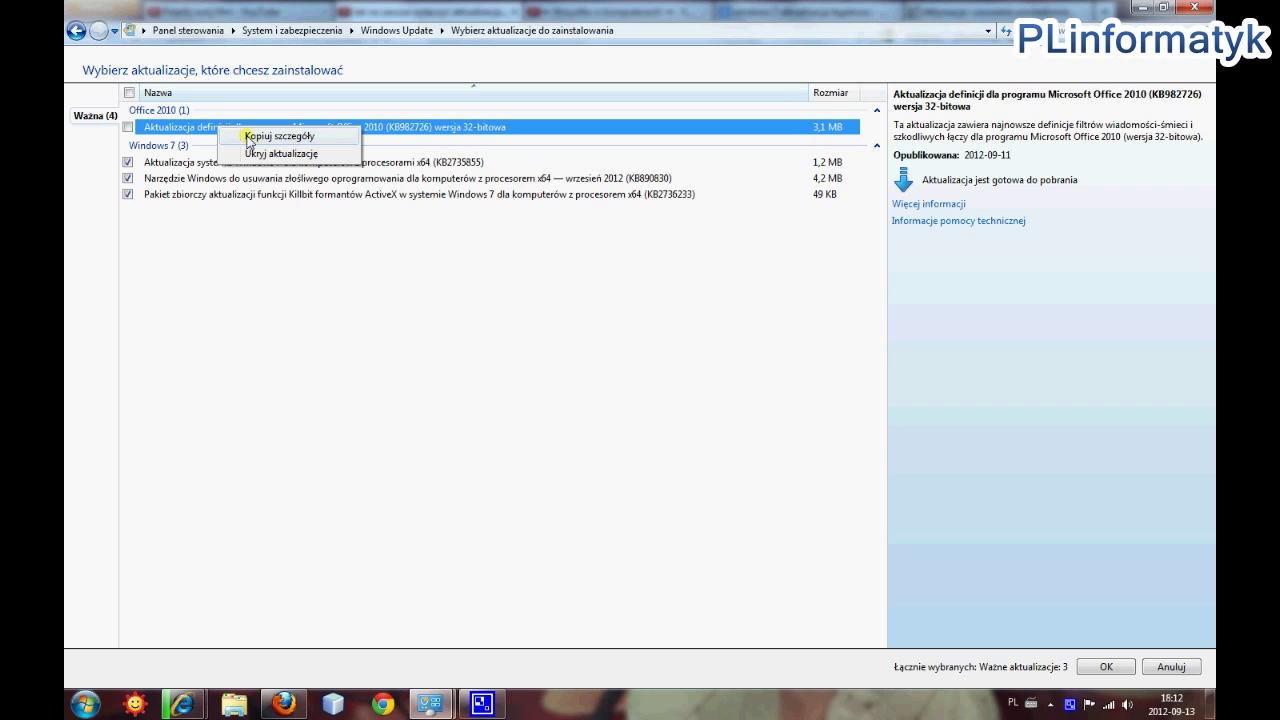
left_click(127, 127)
left_click(290, 278)
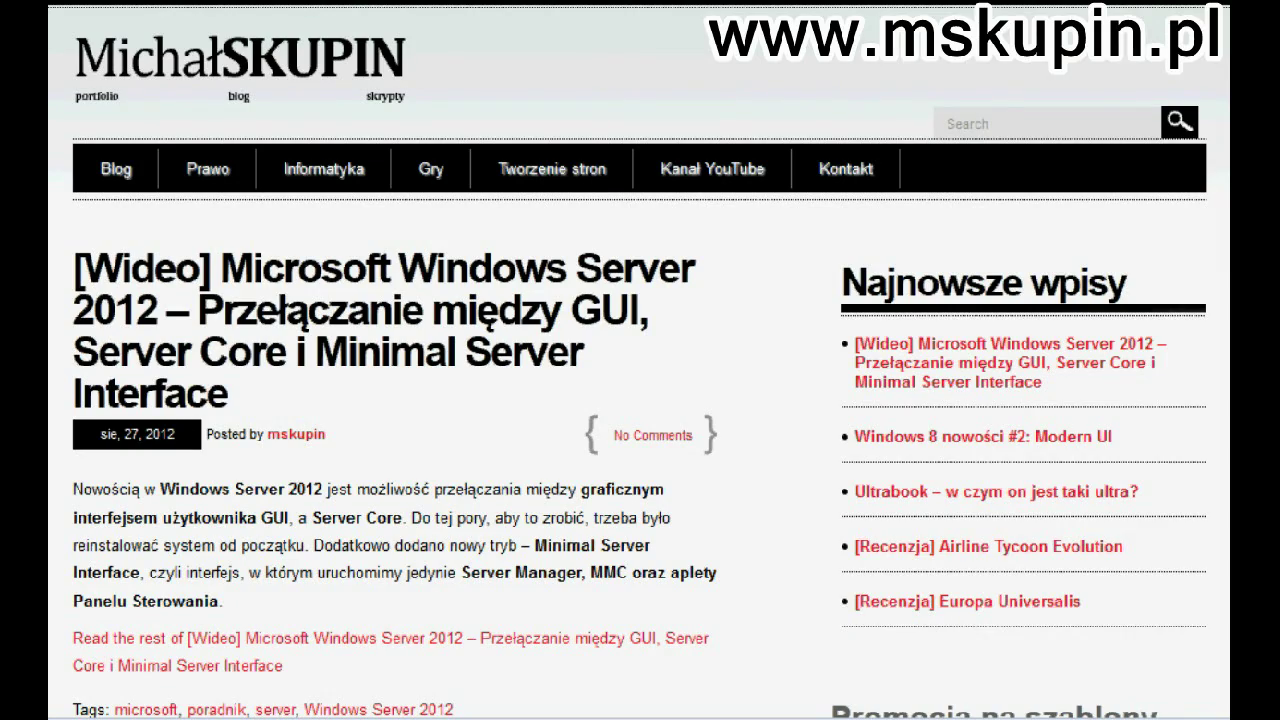
scroll(1224, 246, "down", 15)
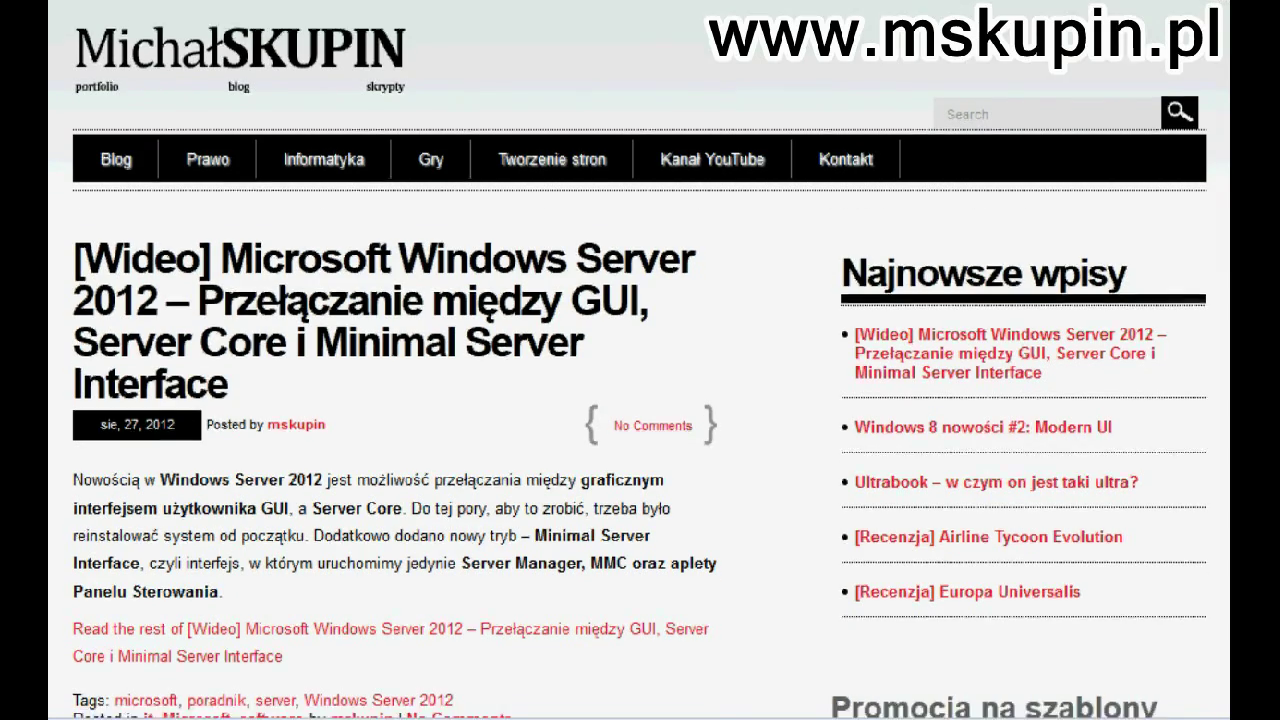
scroll(1224, 246, "down", 20)
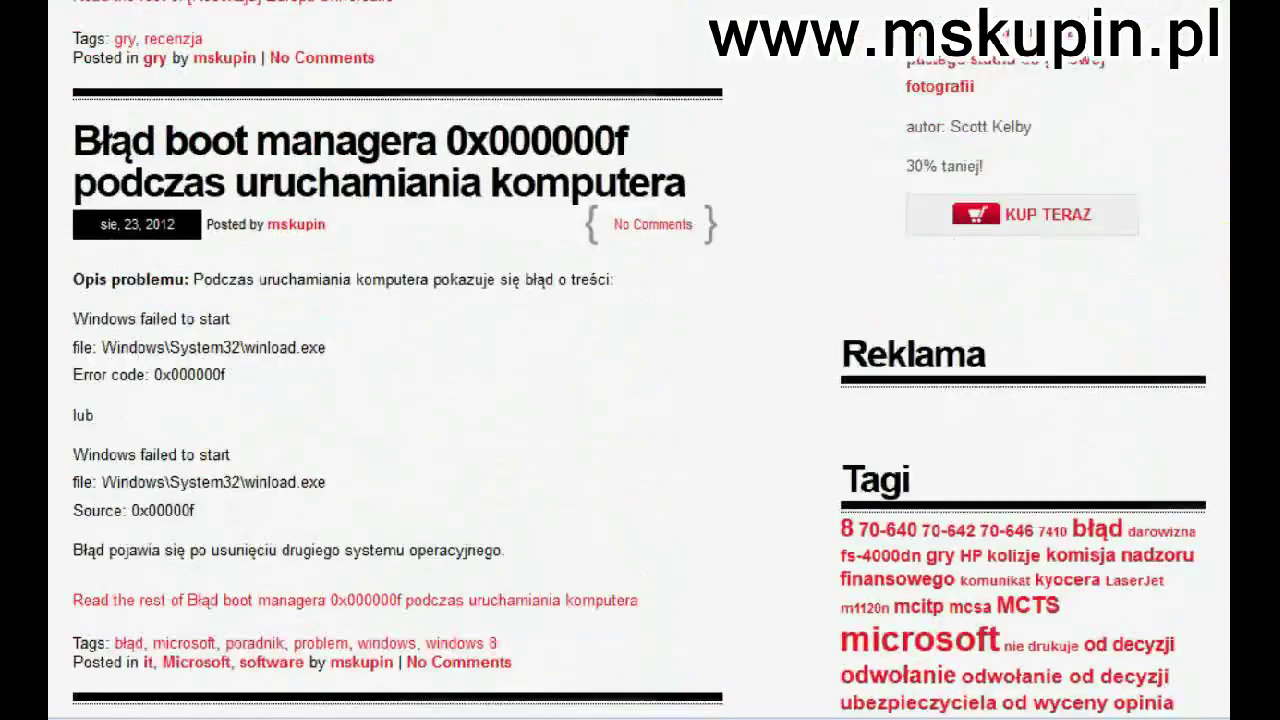
scroll(640, 360, "down", 18)
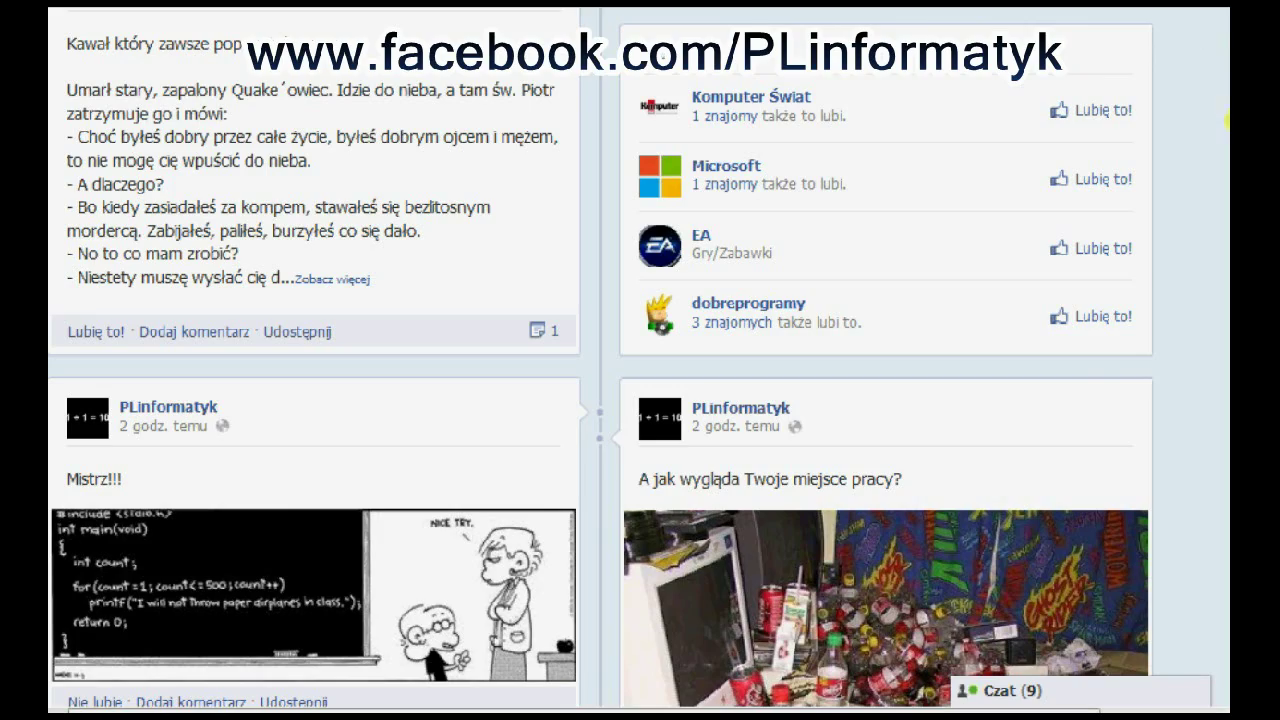
scroll(640, 360, "down", 8)
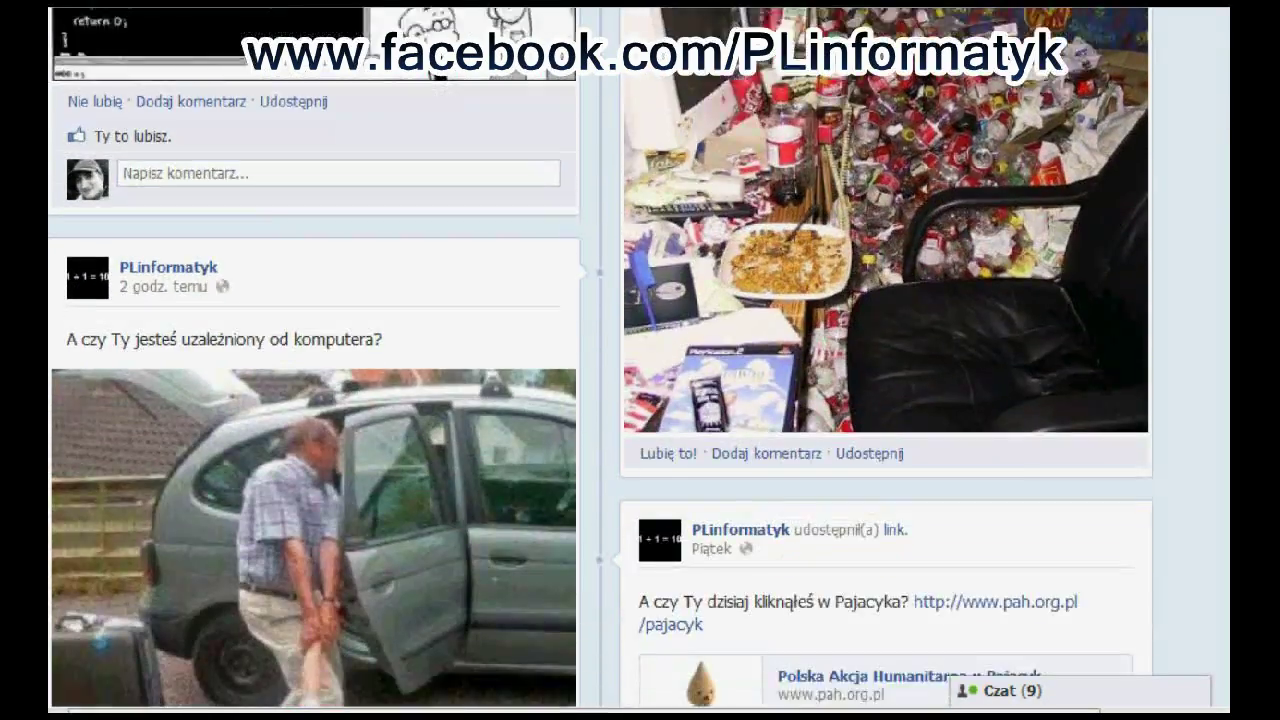
scroll(640, 360, "down", 10)
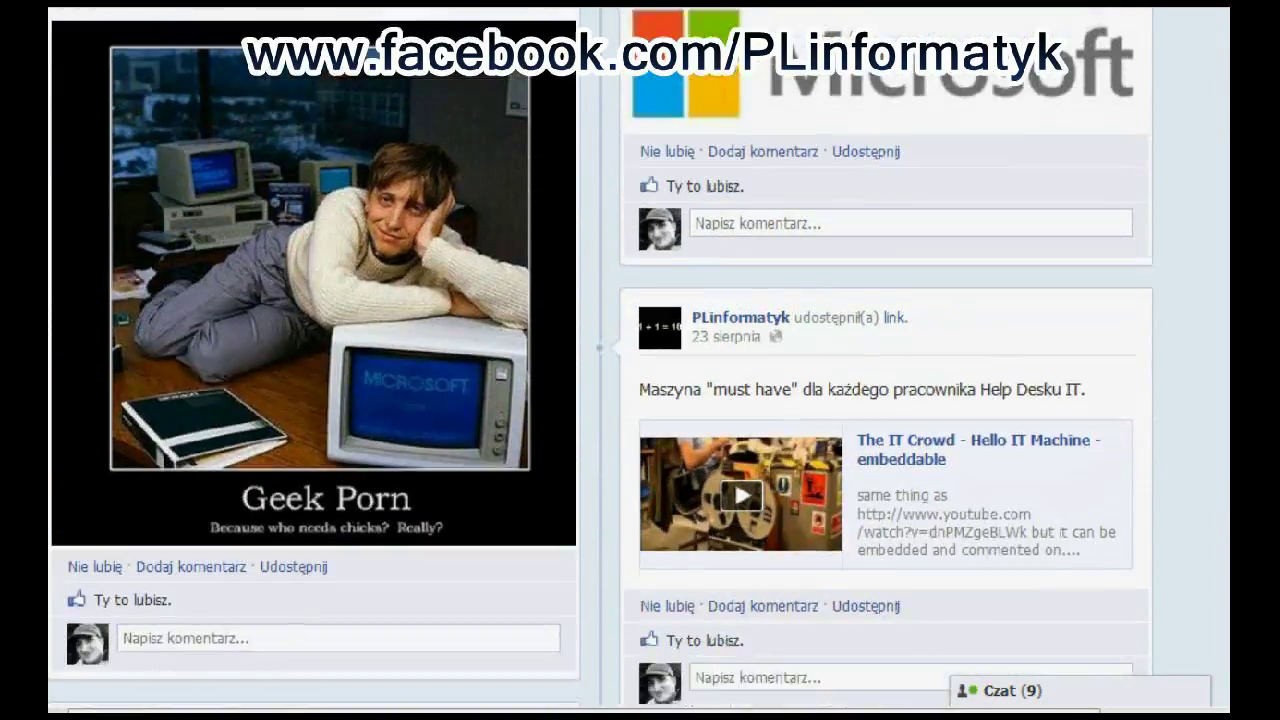